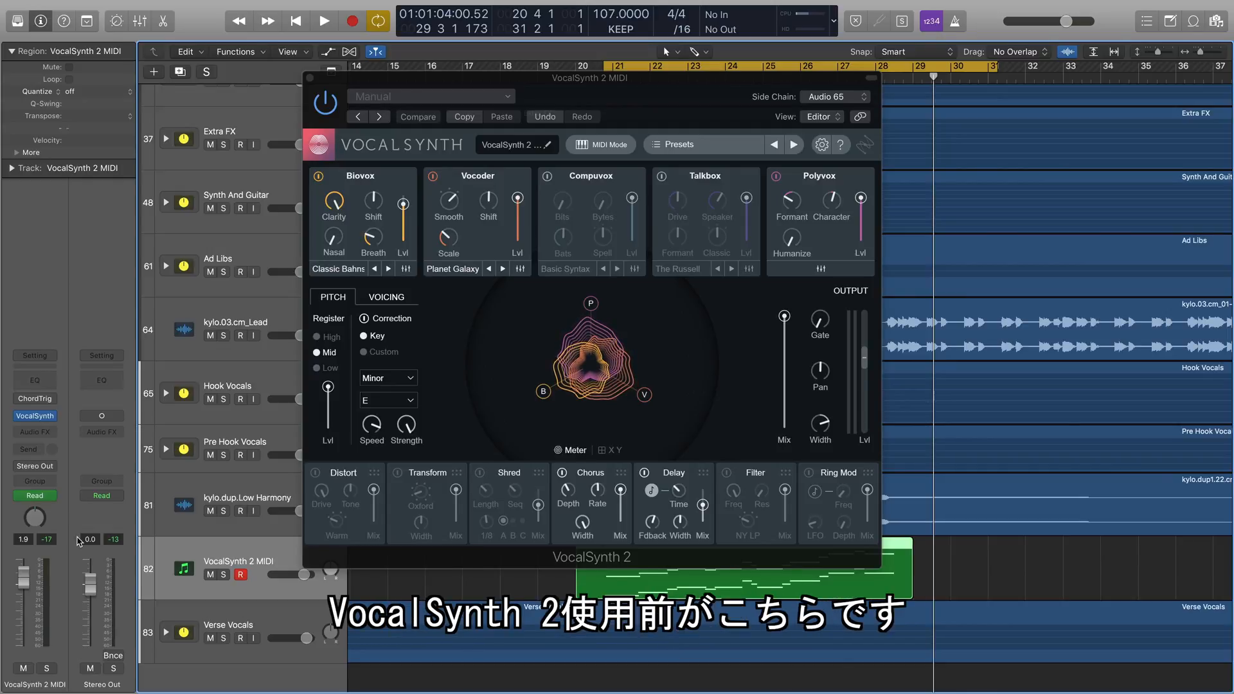
Step: Play the section with VocalSynth 2 bypassed and again with it enabled to compare the sound
click(20, 415)
key(space)
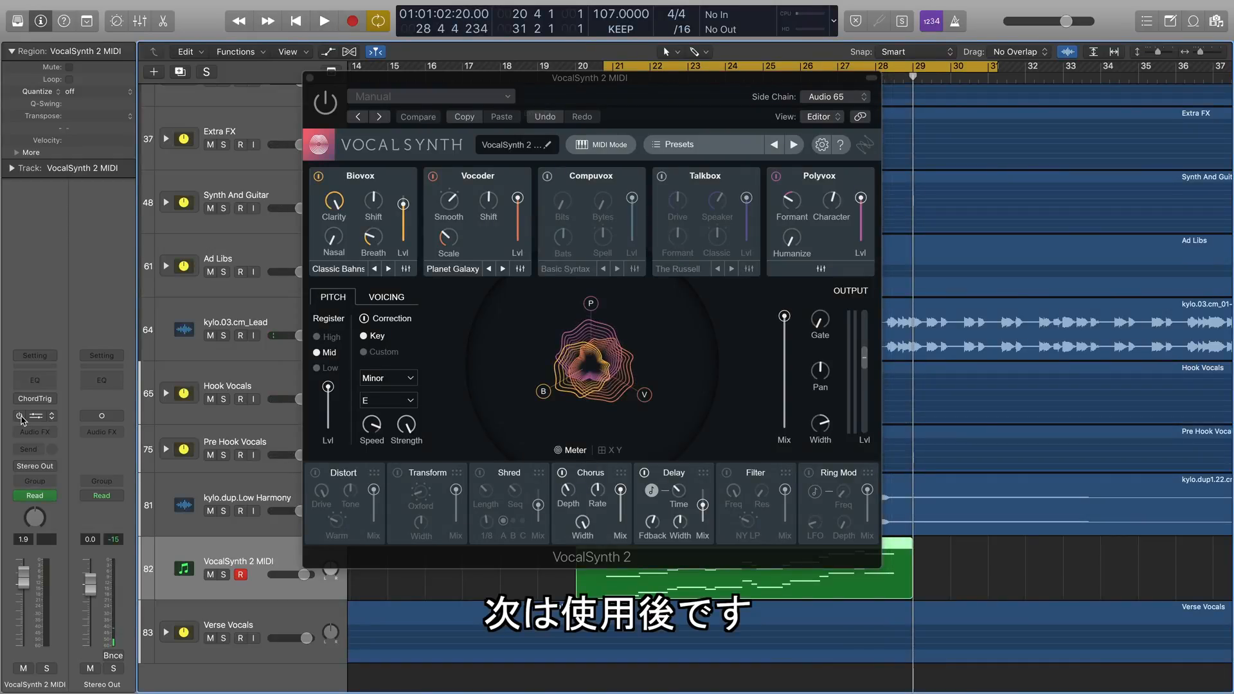
key(space)
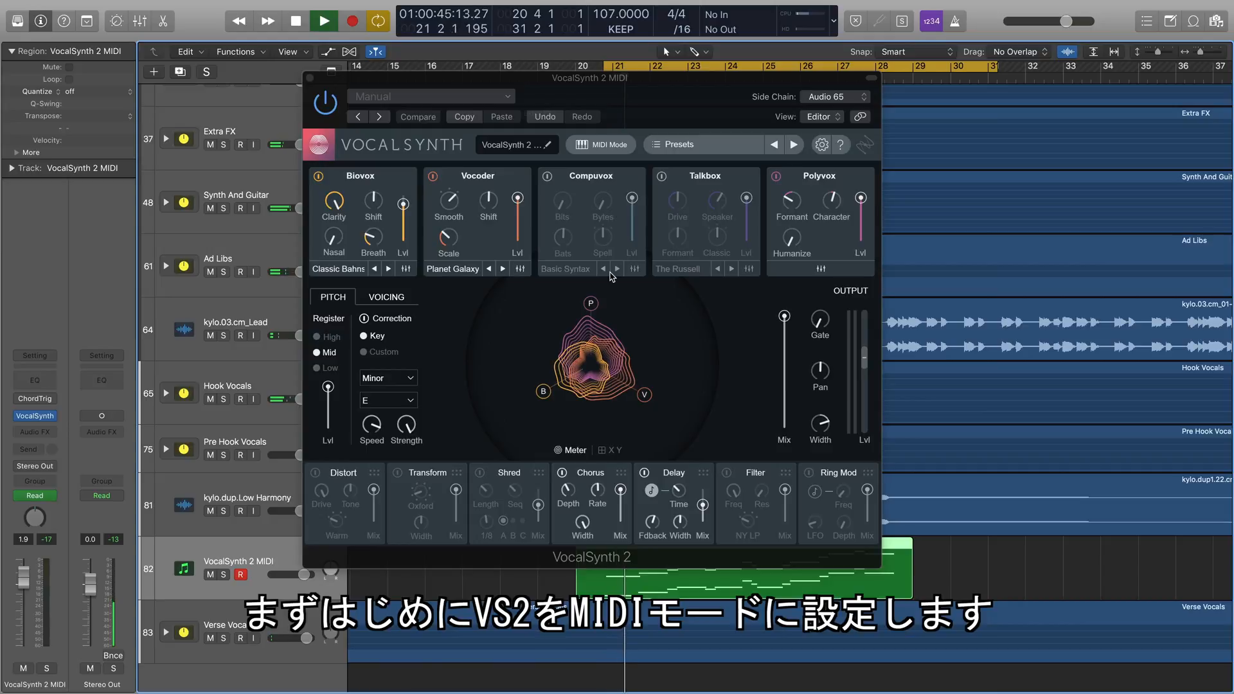
Step: Open the MIDI mode setup page of VocalSynth 2 on the VocalSynth 2 MIDI track
click(600, 144)
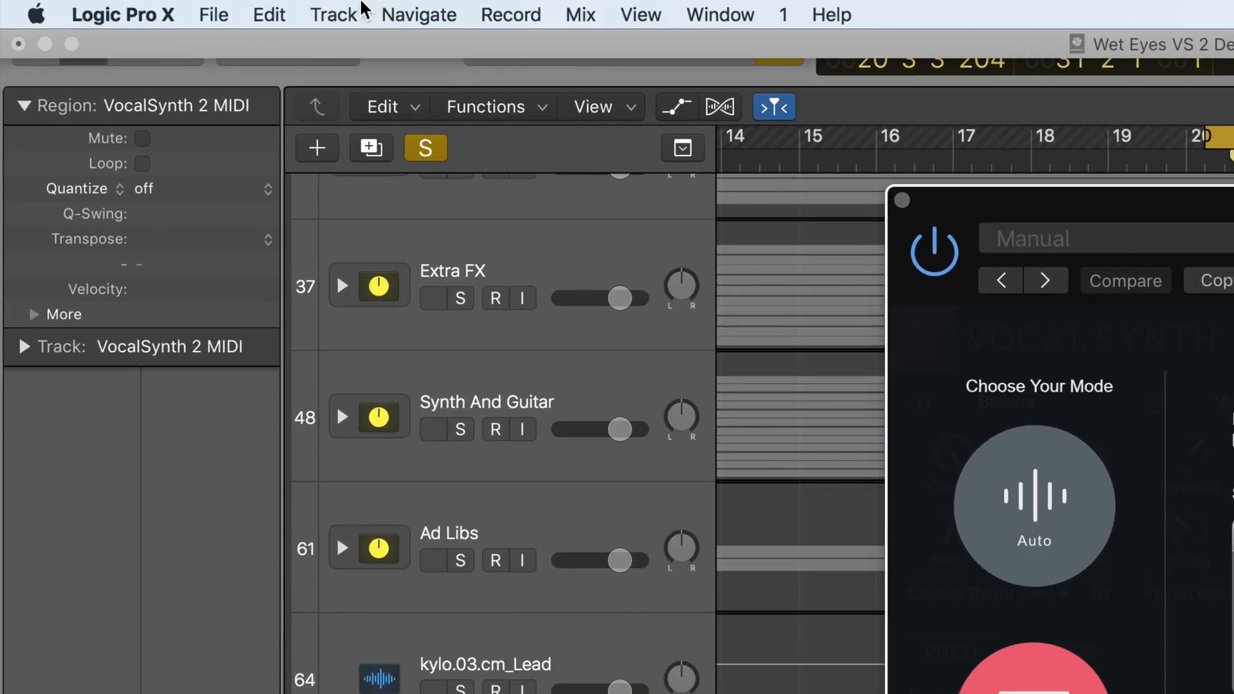
click(172, 8)
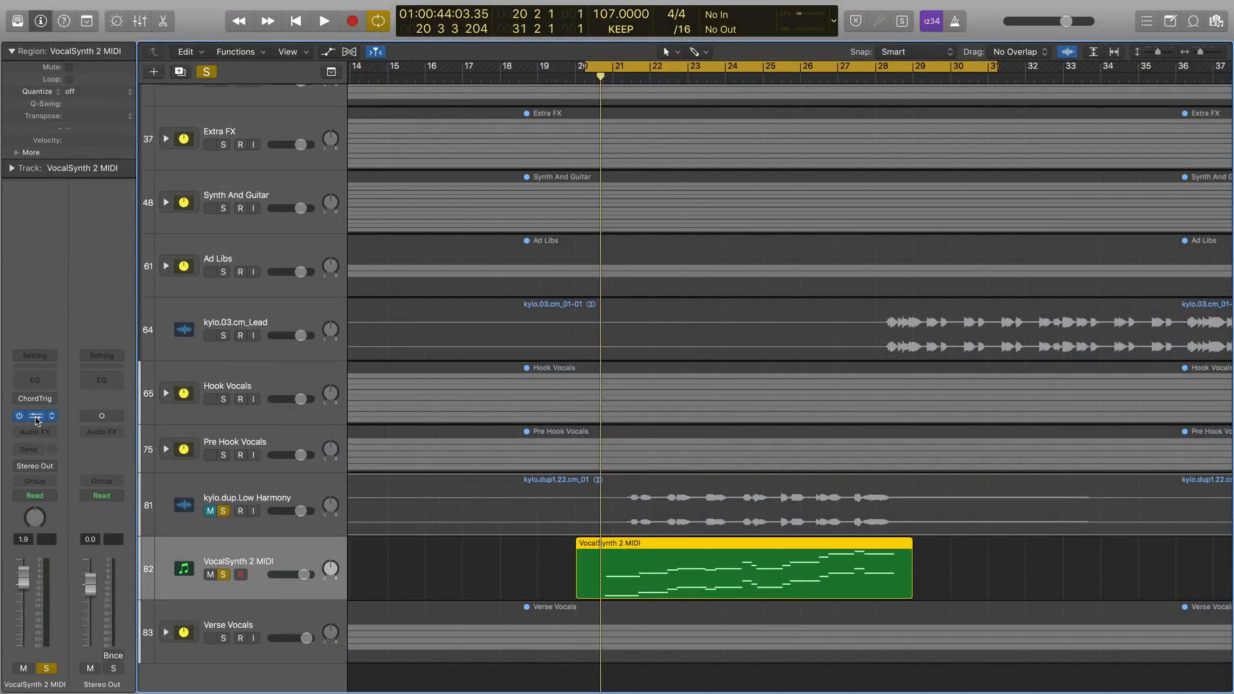
click(36, 416)
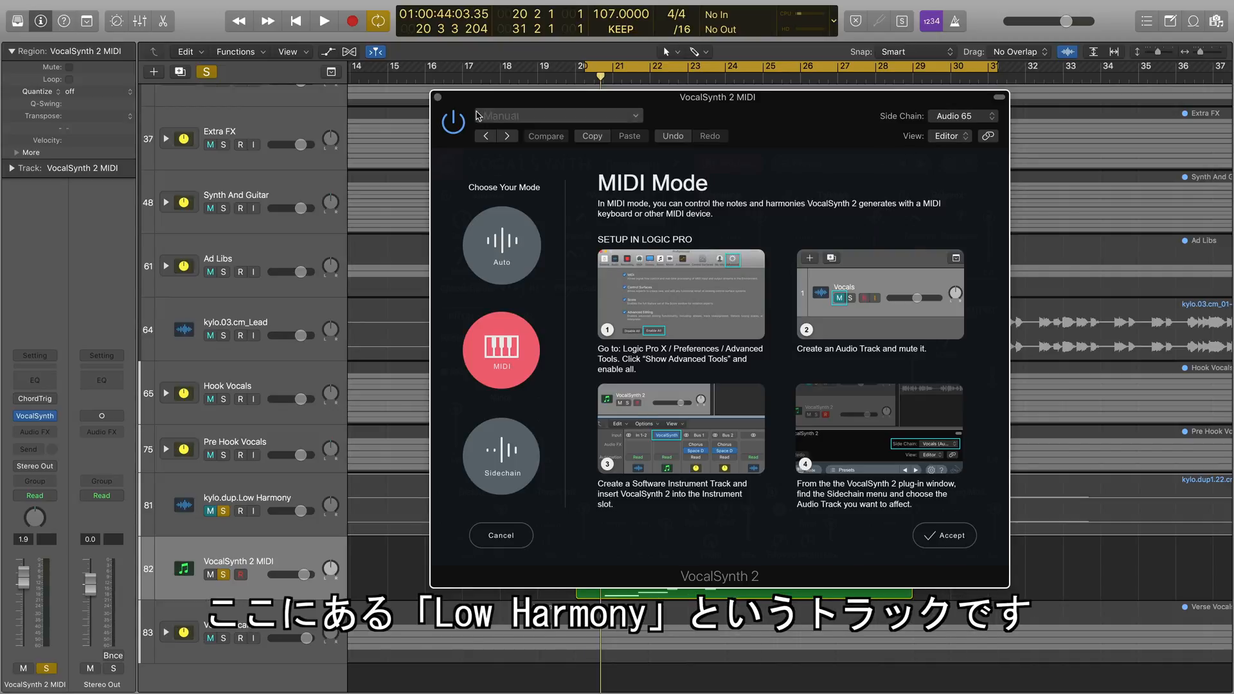
Step: Close the plug-in window, unmute the kylo.dup.Low Harmony track to hear it, and solo the VocalSynth 2 MIDI track
click(437, 97)
click(209, 511)
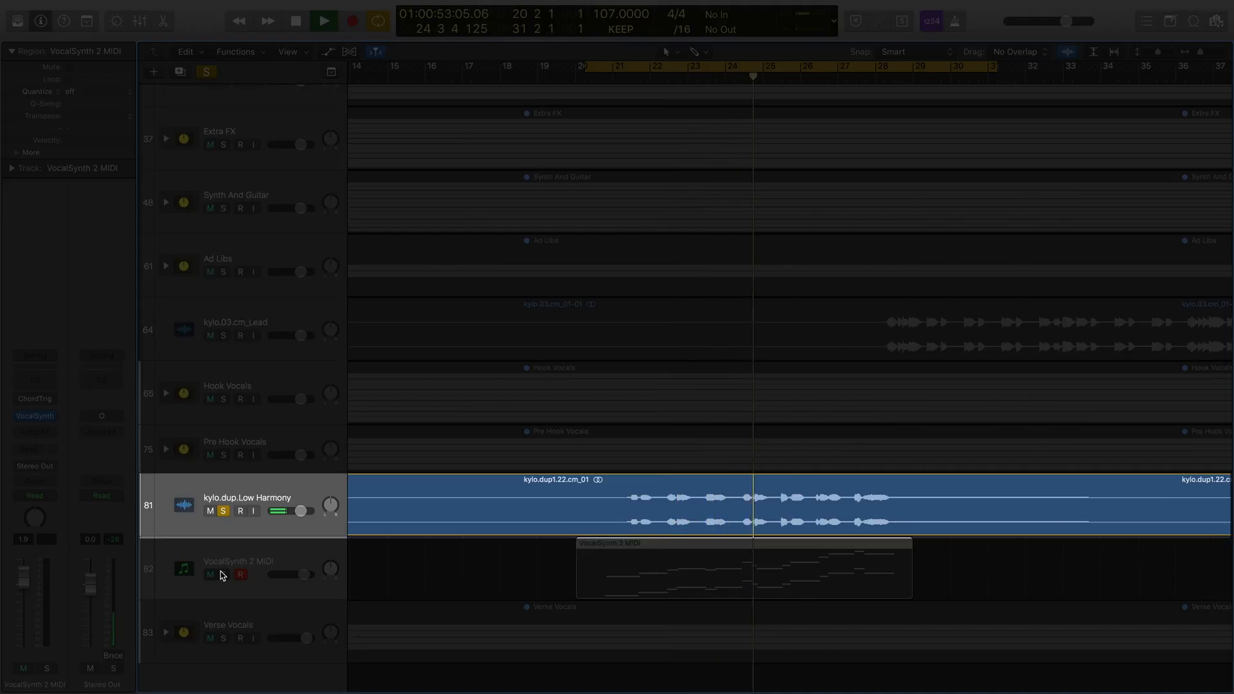
click(222, 574)
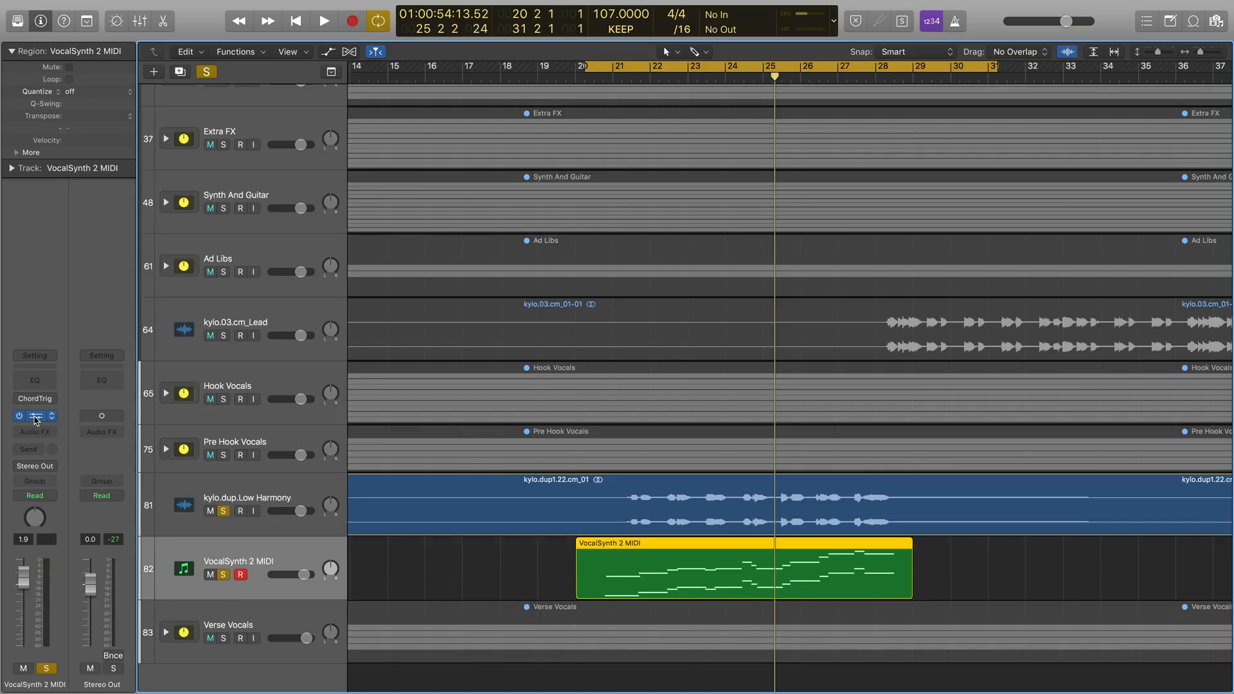
Step: Set the VocalSynth 2 side chain to kylo.dup.Low Harmony (Audio 65) and accept MIDI mode
click(36, 417)
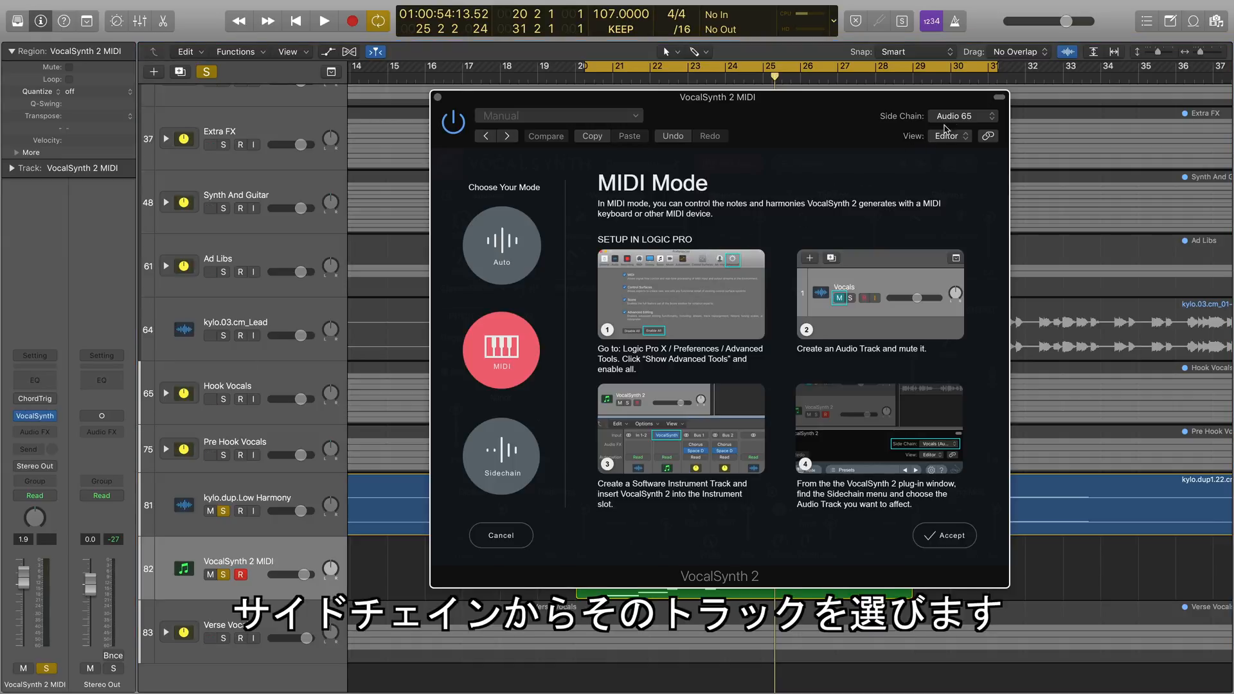
click(954, 116)
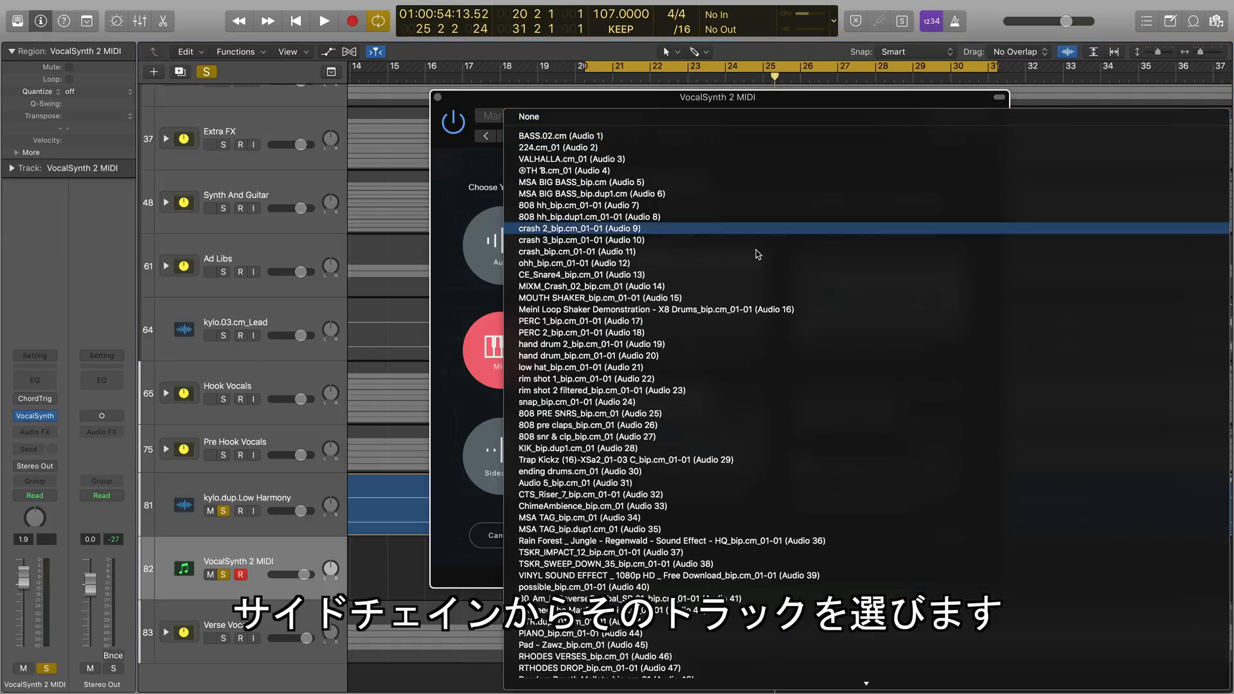
scroll(758, 254, down, 10)
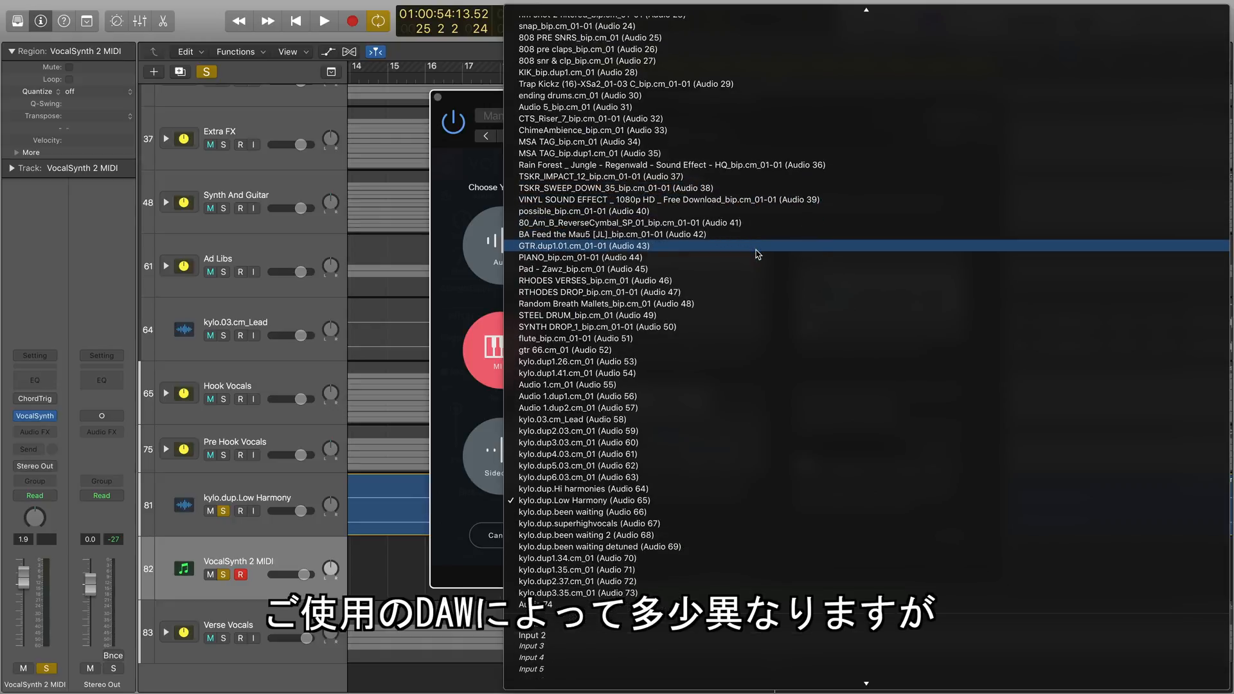
scroll(691, 407, down, 10)
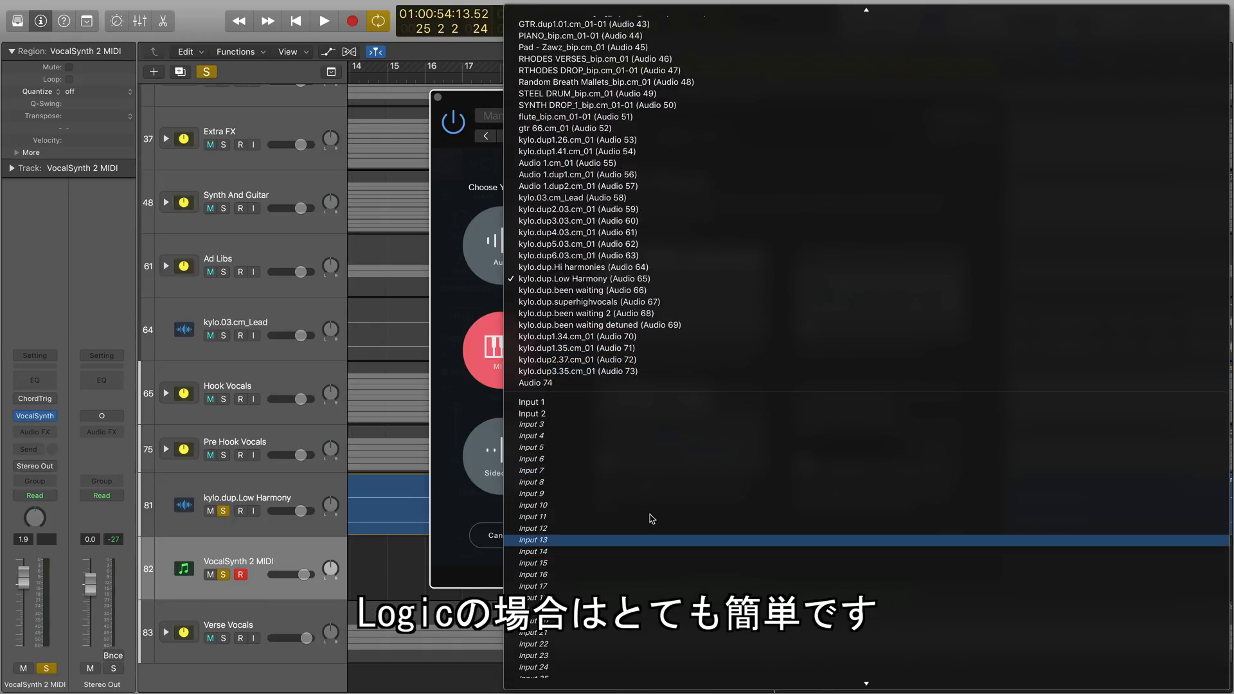
click(587, 280)
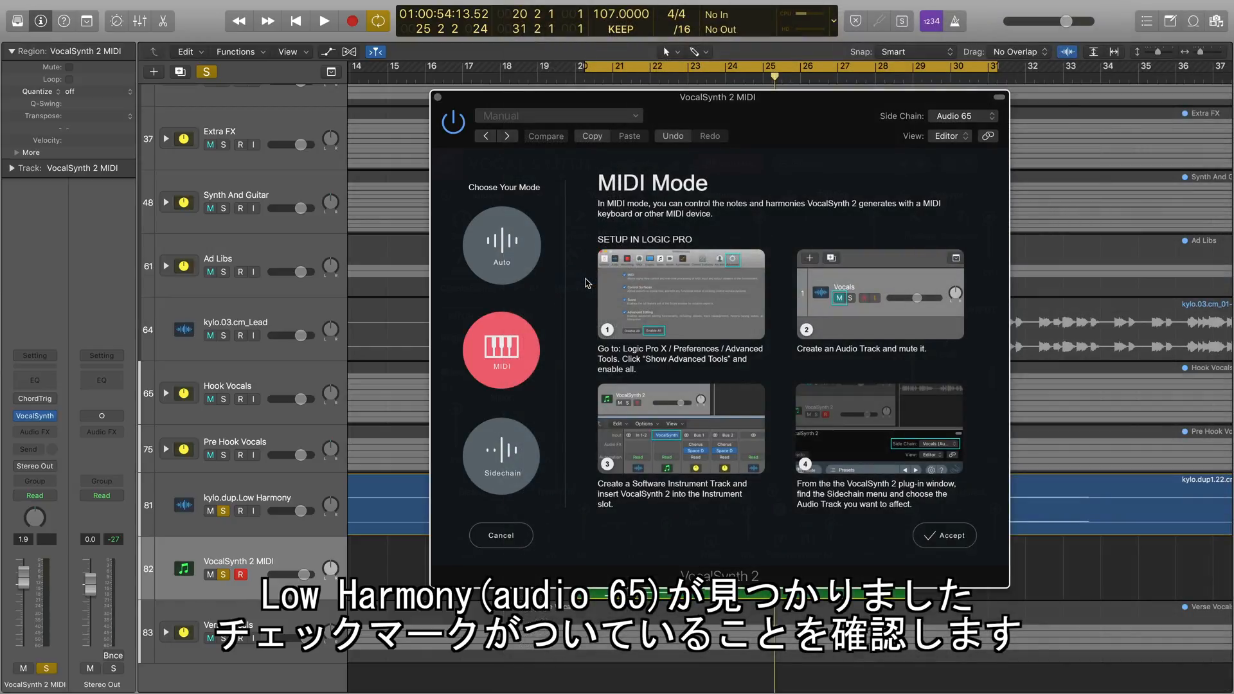
click(924, 538)
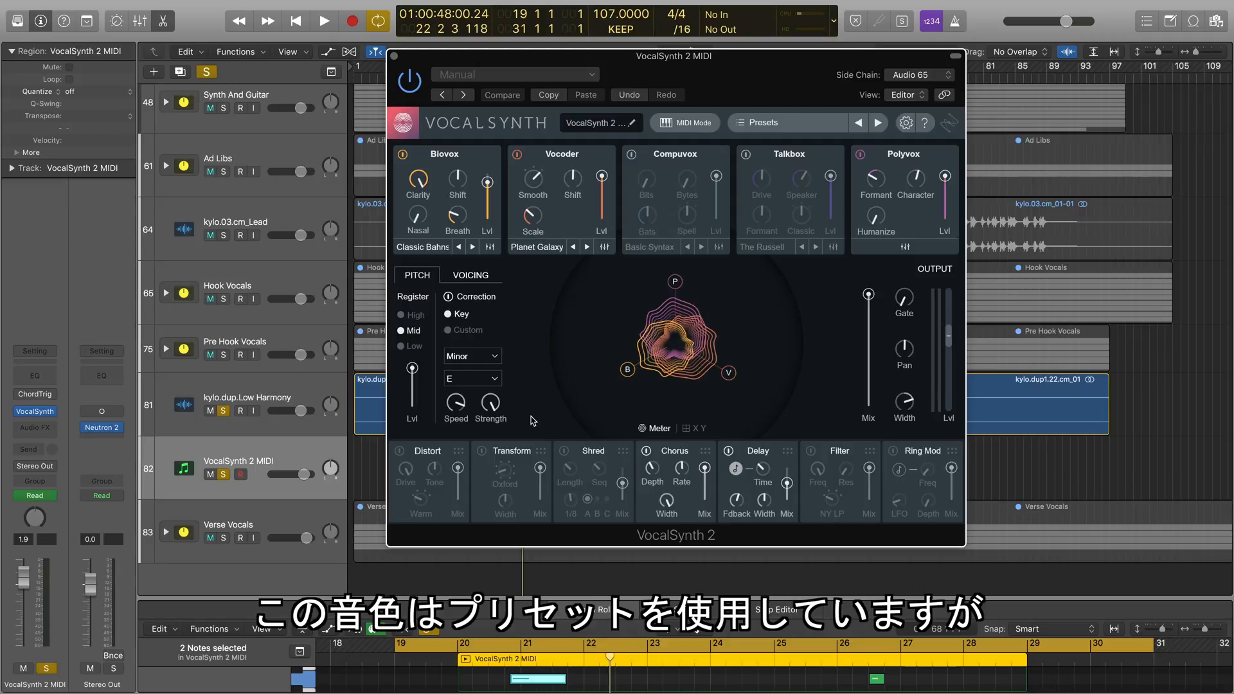
Step: Load the Searching For Symmetry preset from the Clear folder of the MIDI Mode Presets
click(775, 128)
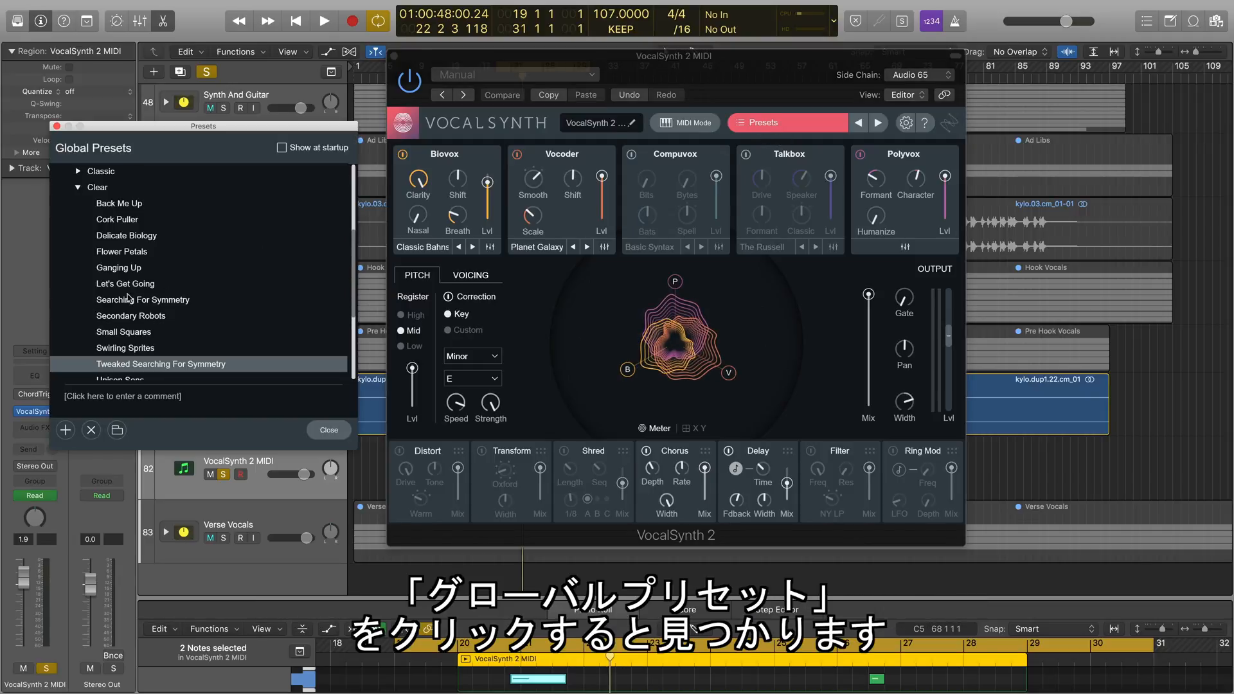
scroll(106, 312, up, 5)
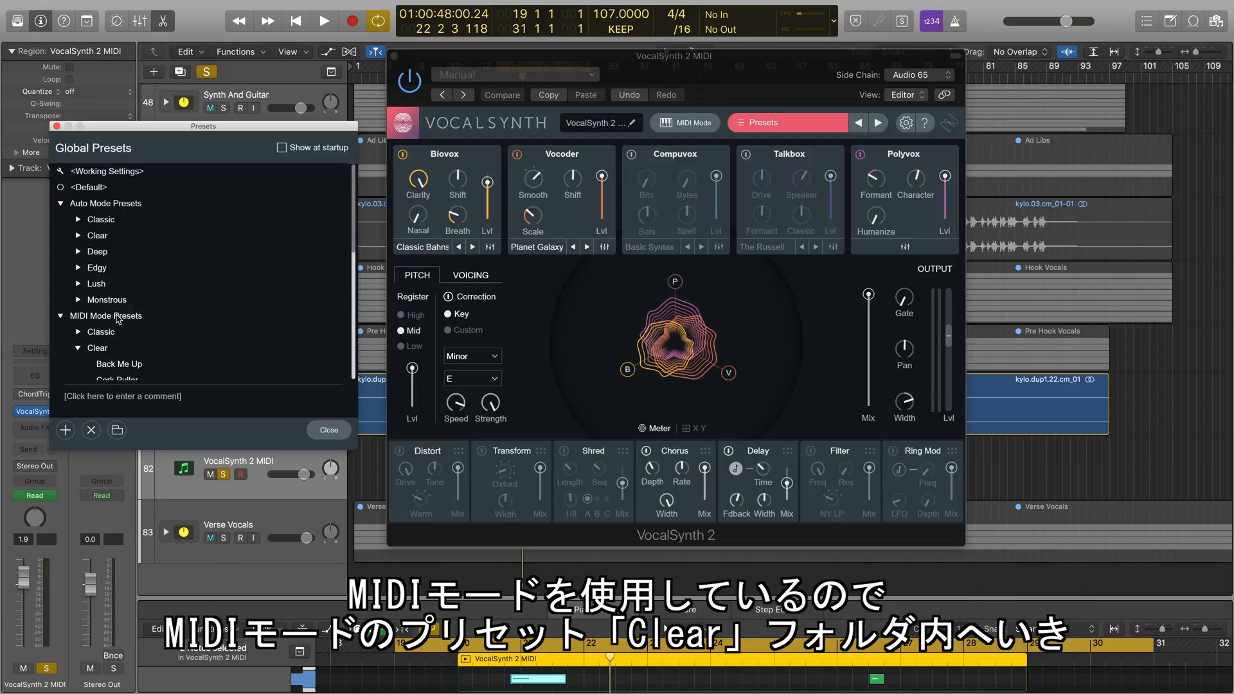
scroll(118, 319, down, 2)
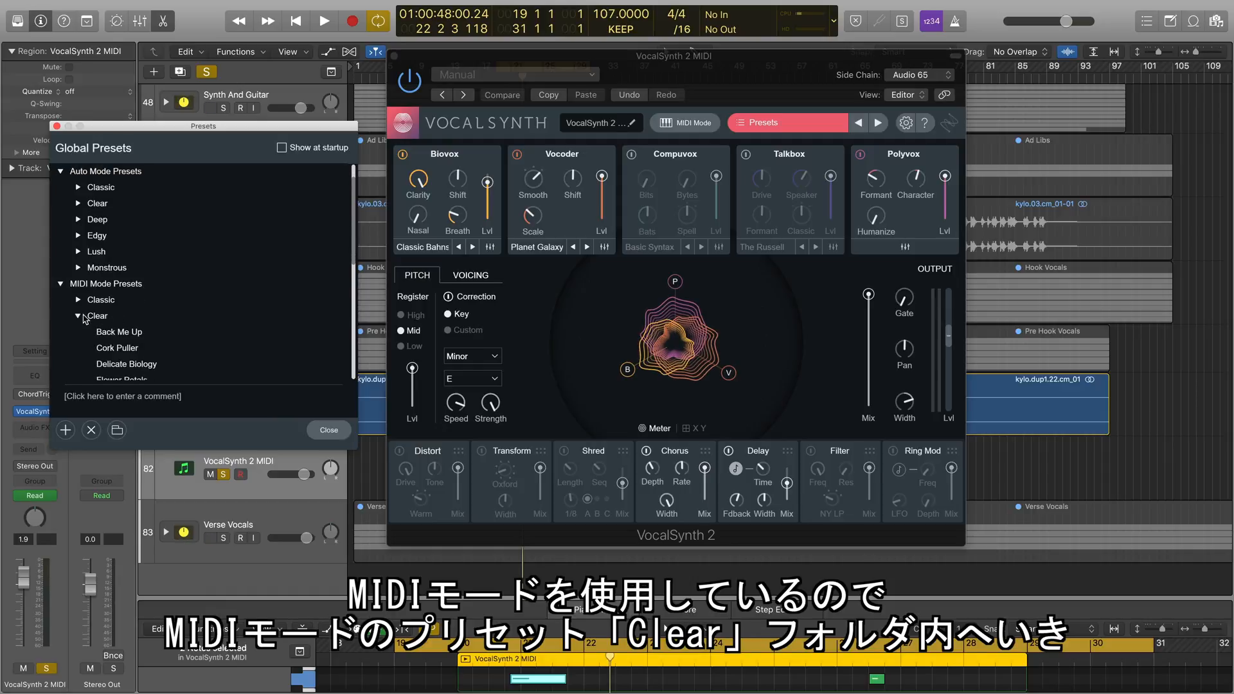
scroll(127, 335, down, 5)
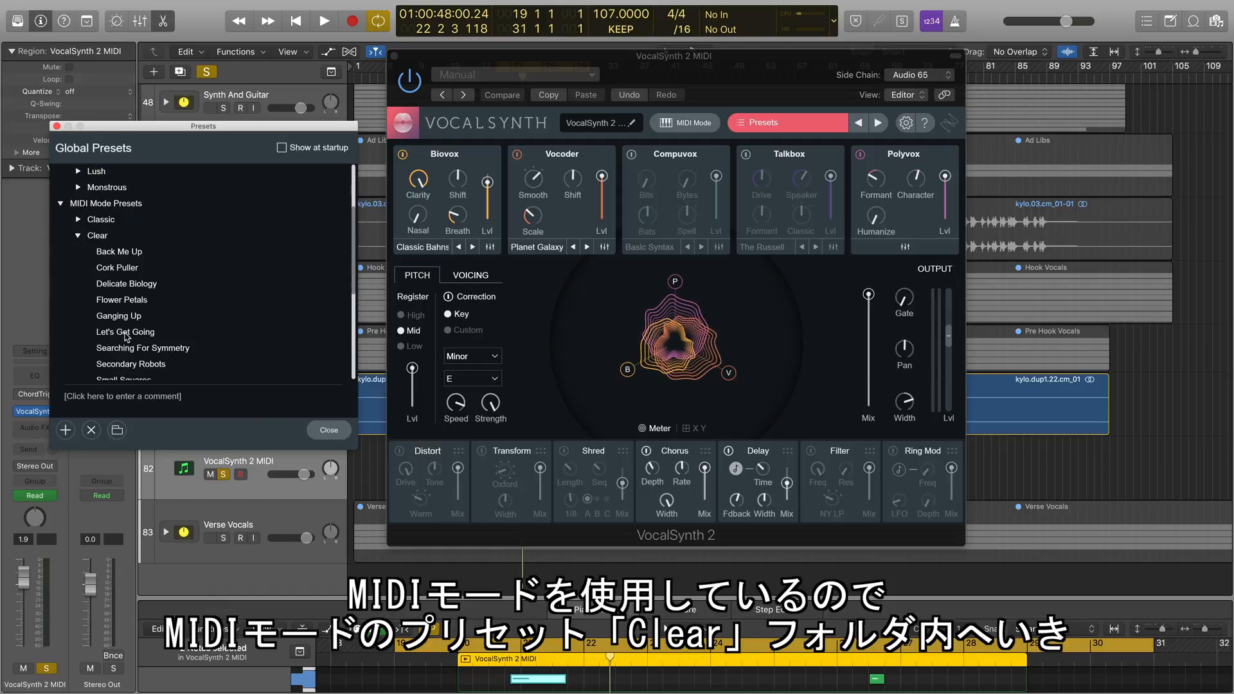
click(146, 317)
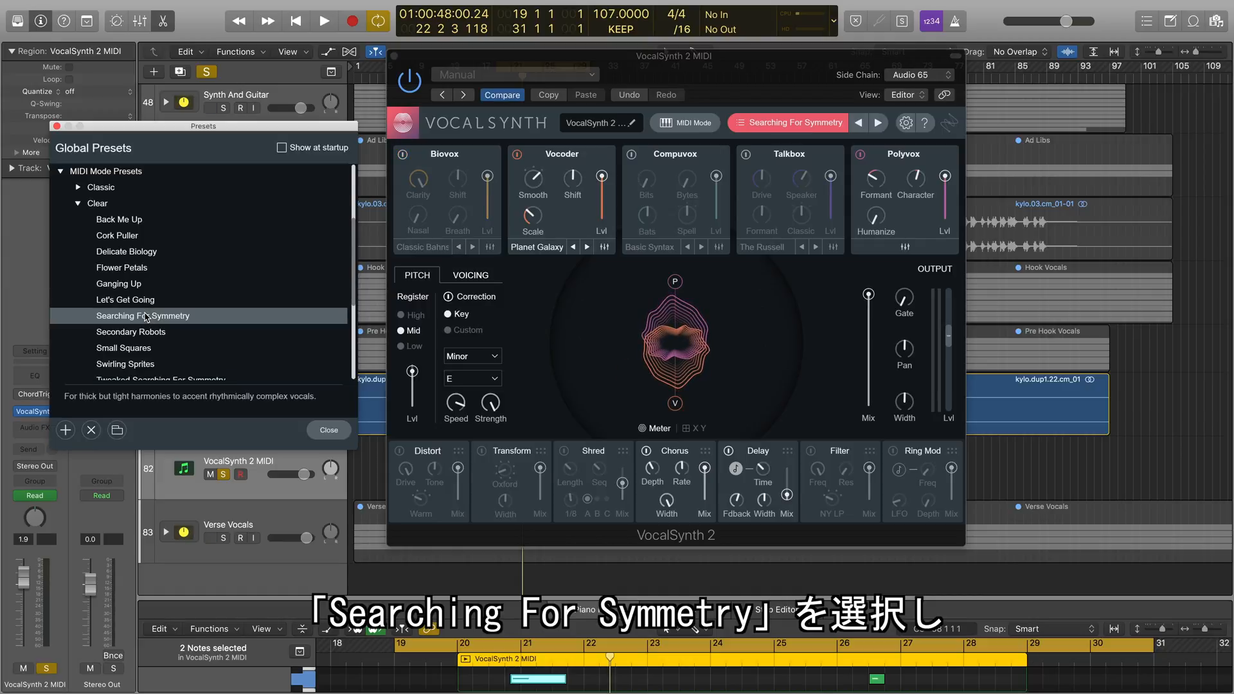
Step: Compare the Tweaked Searching For Symmetry preset with the original Searching For Symmetry, leaving the tweaked one loaded
scroll(132, 340, down, 2)
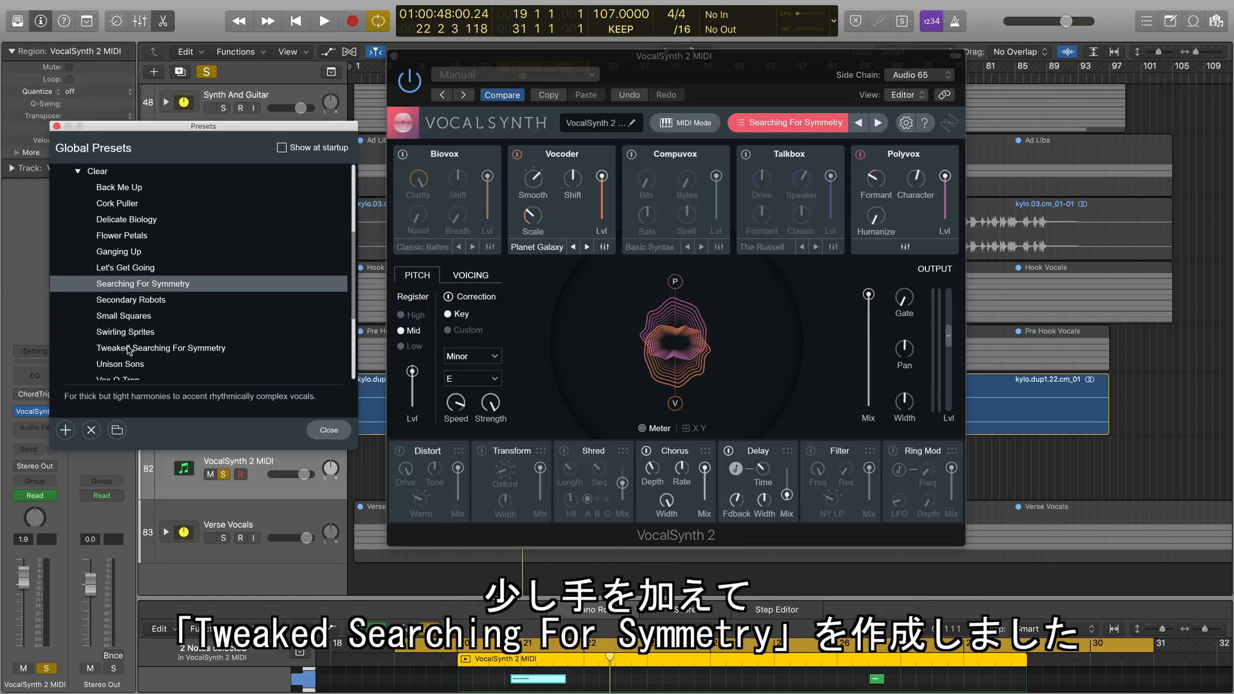
click(125, 351)
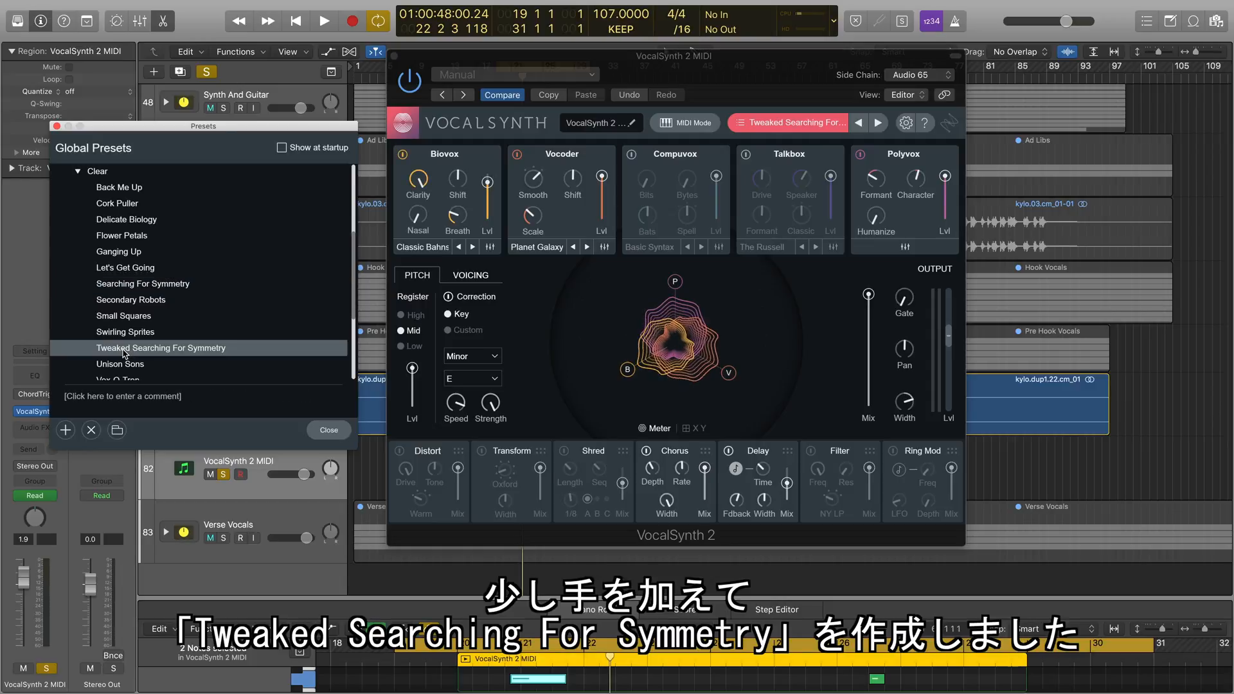
click(127, 286)
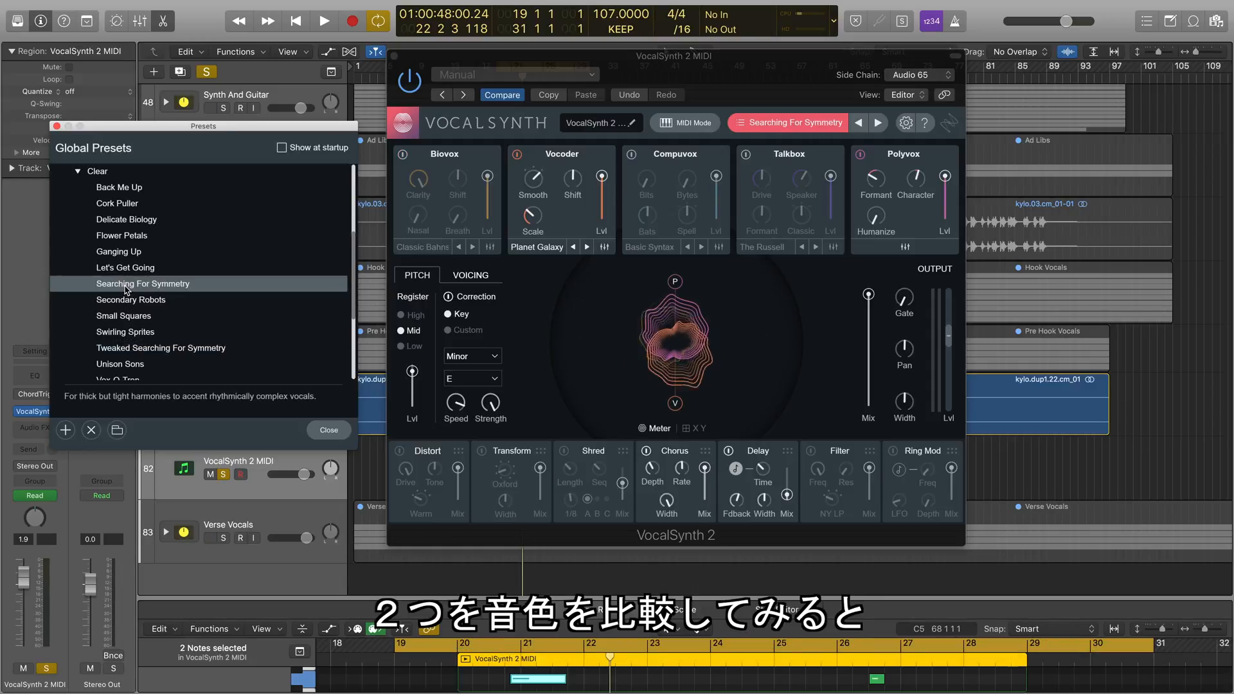
click(128, 347)
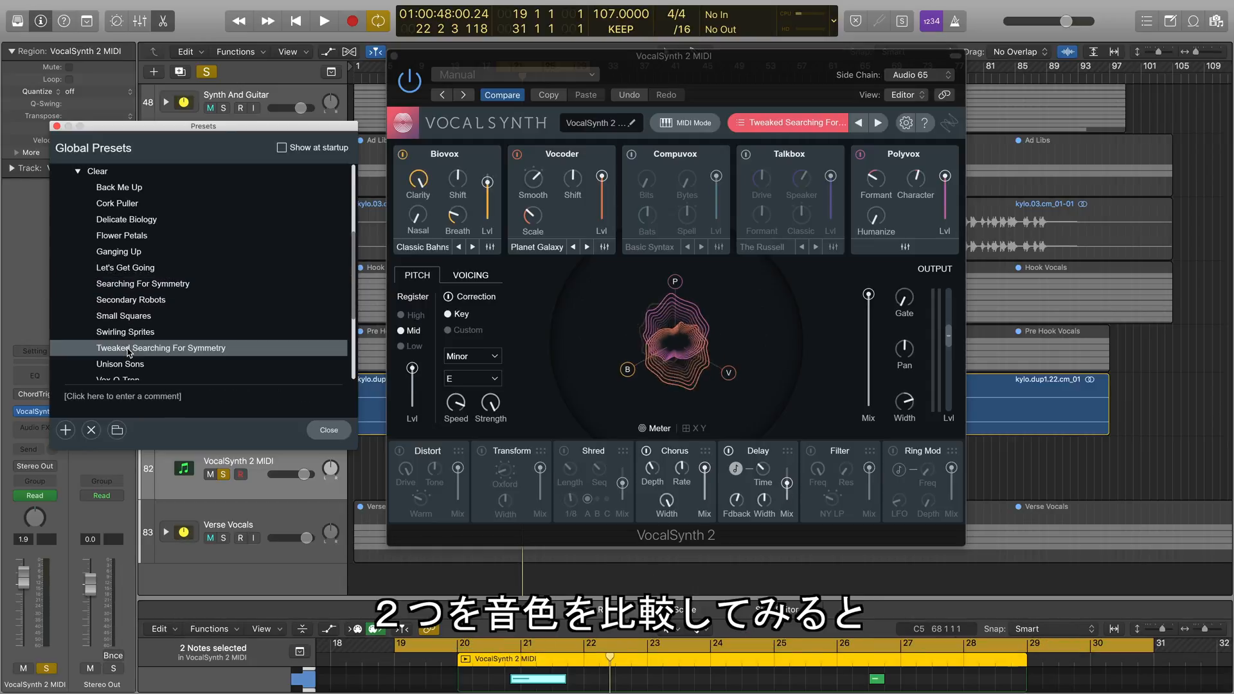
click(128, 287)
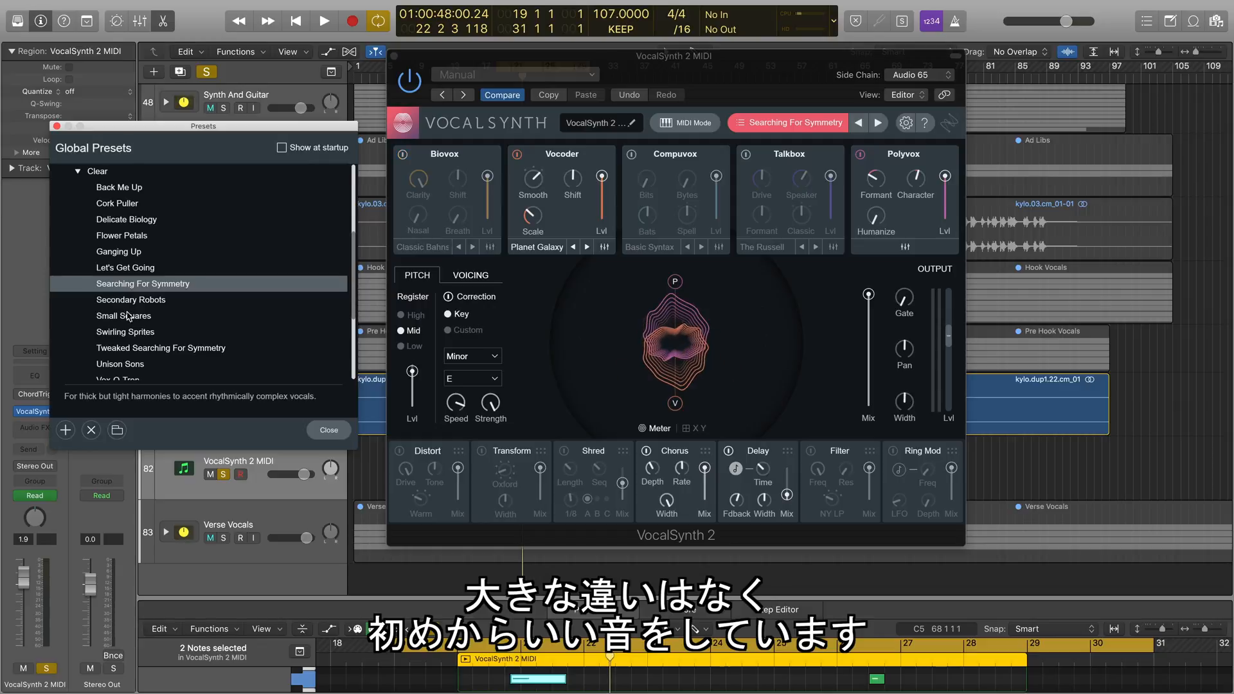
click(128, 349)
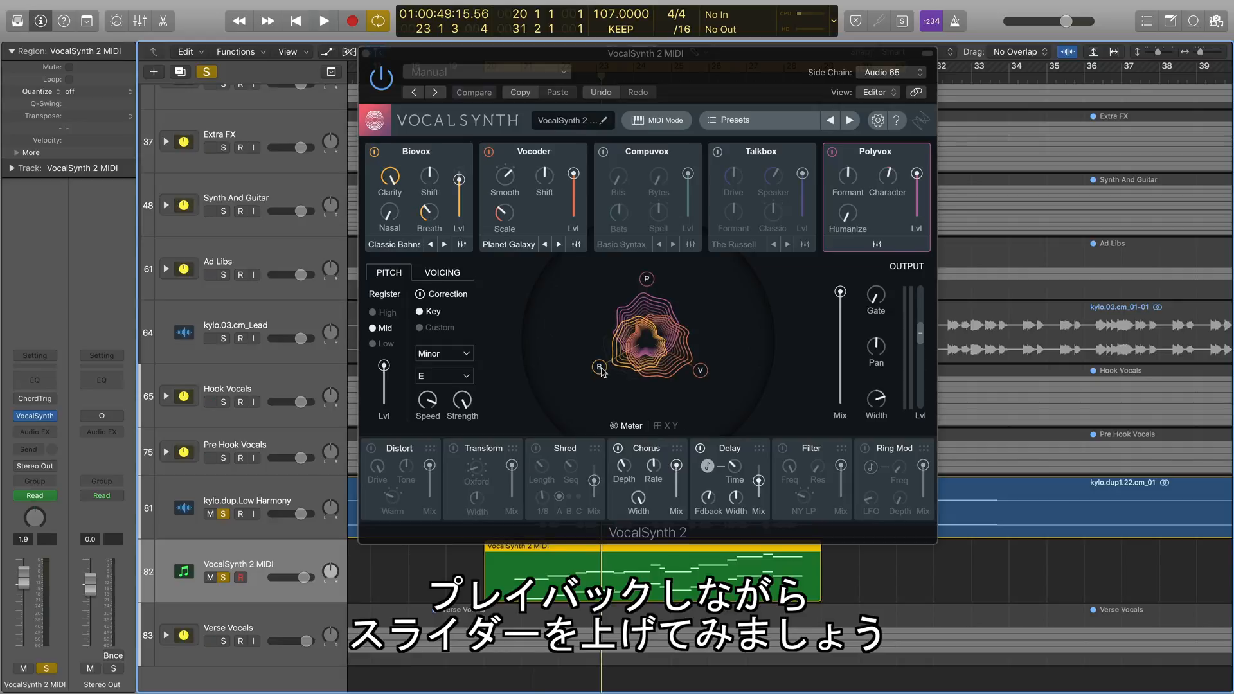
Step: Raise the Breath amount of the Biovox module while the section plays
key(space)
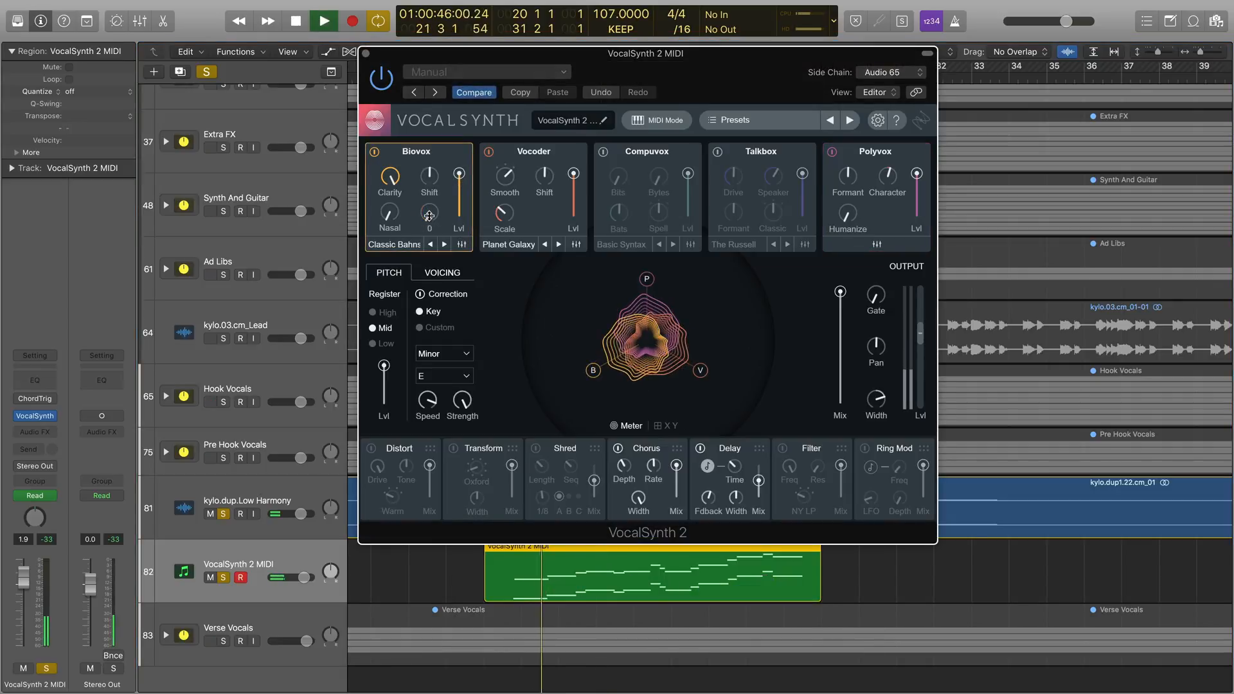
drag(427, 216, 410, 188)
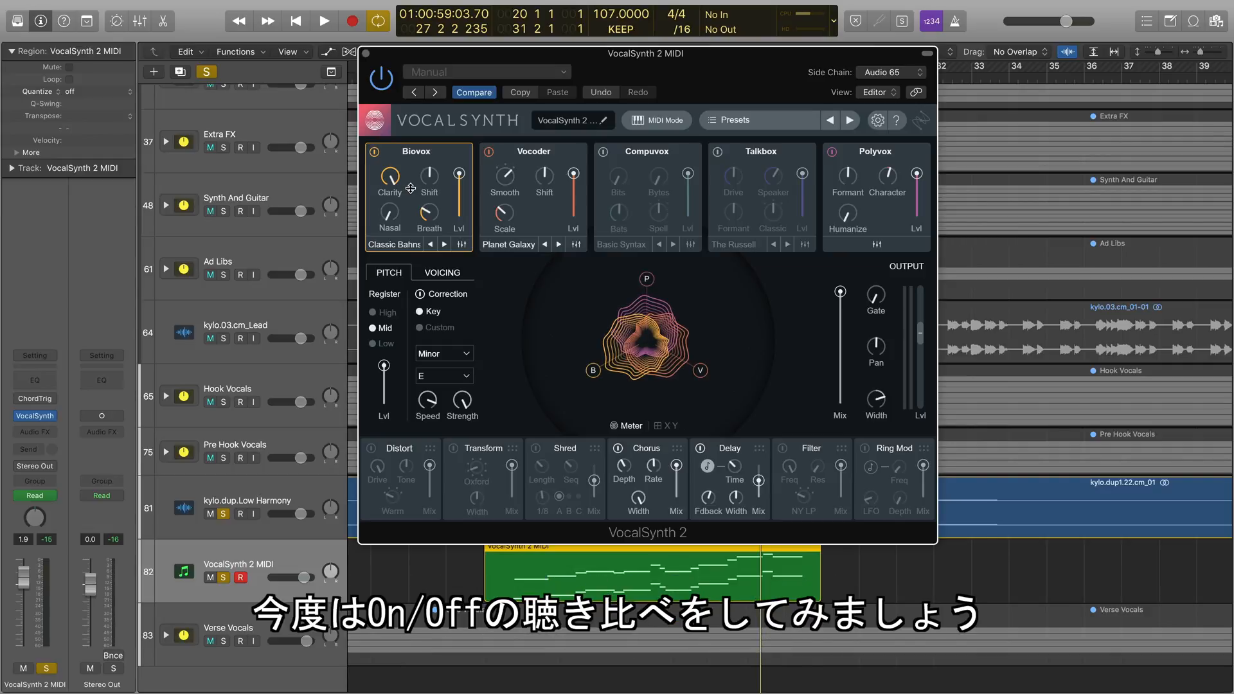
Step: Switch the Biovox module off and on repeatedly during playback to compare, leaving it enabled
click(375, 153)
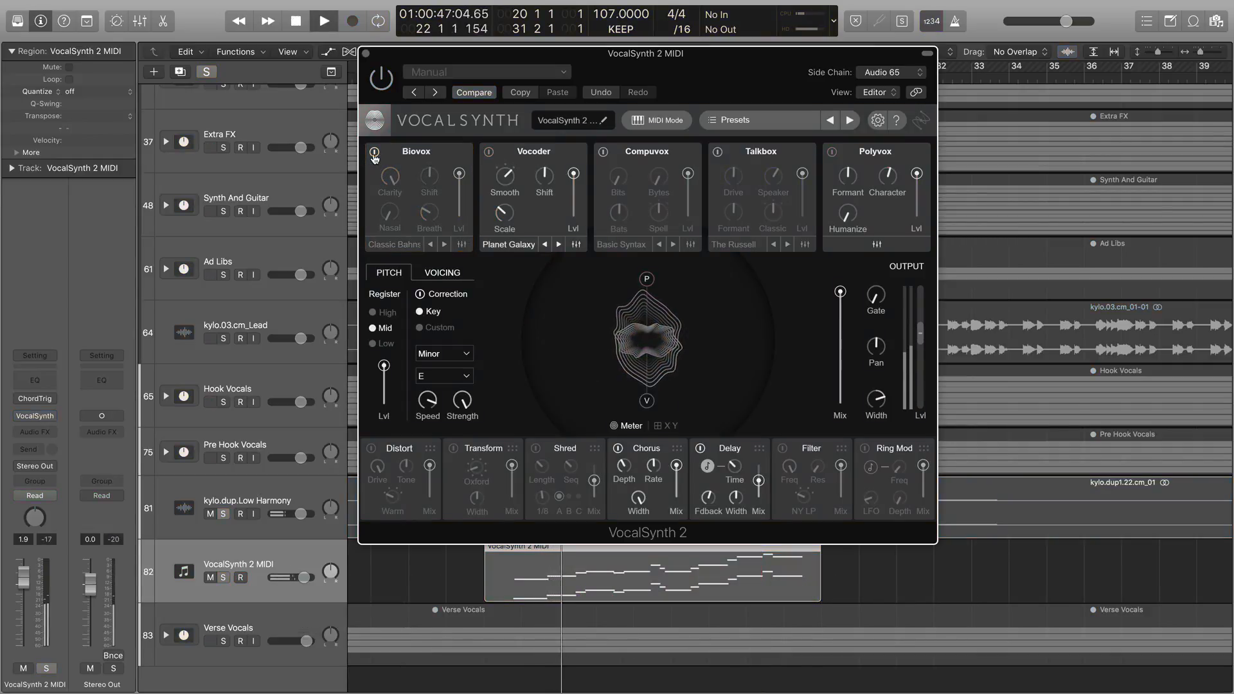
click(374, 153)
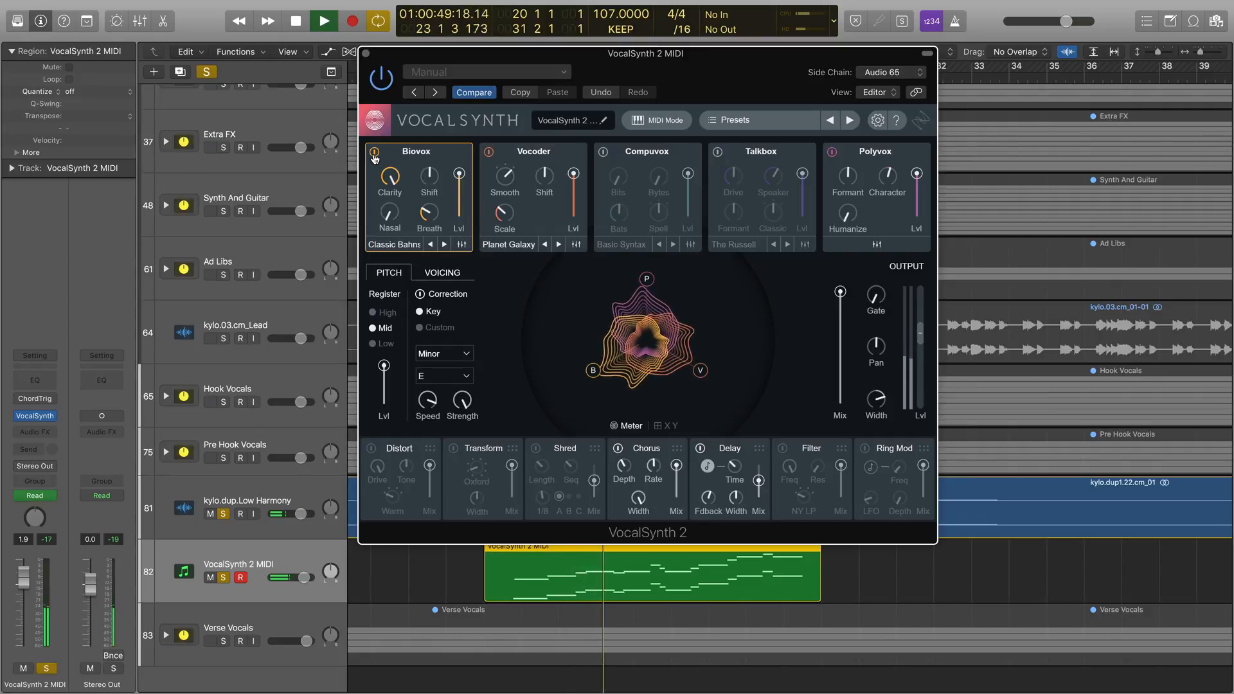
click(374, 153)
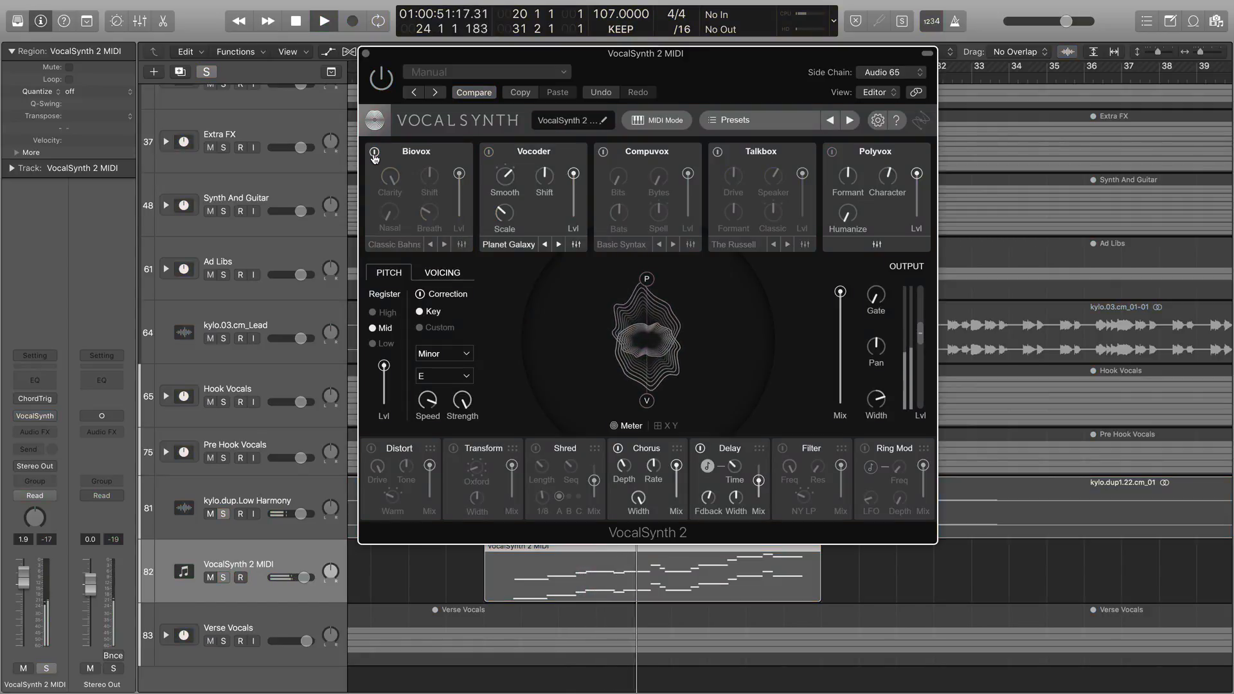
click(374, 153)
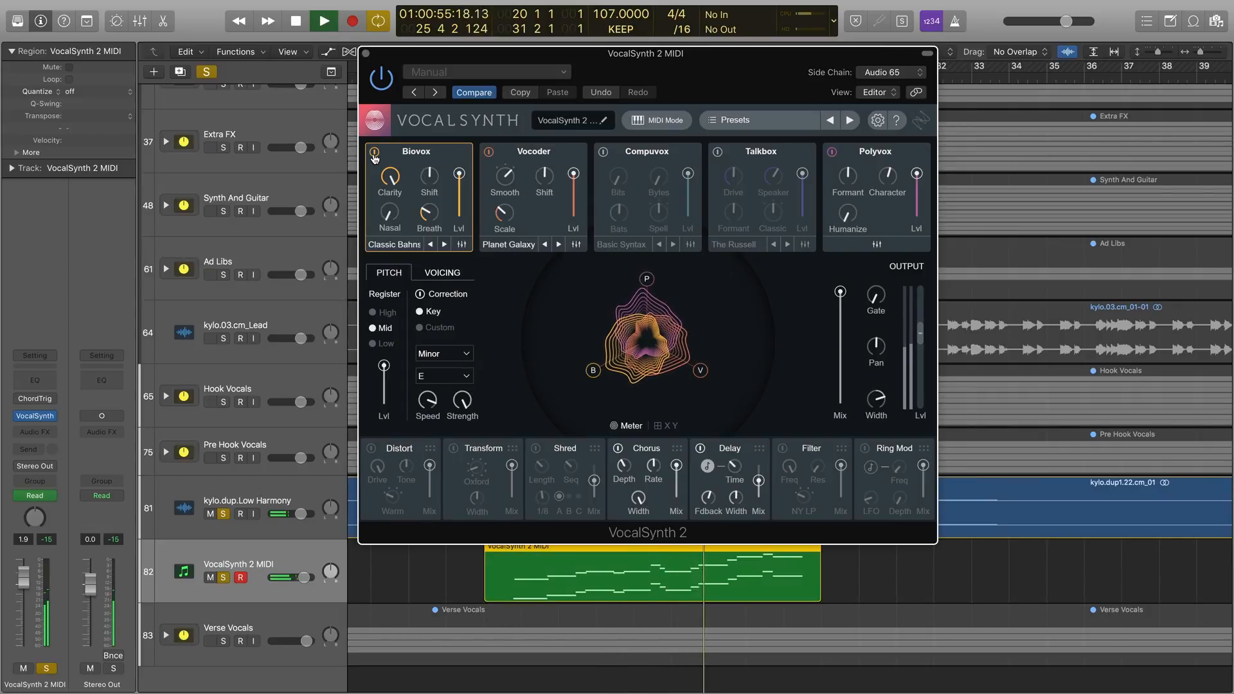
click(374, 152)
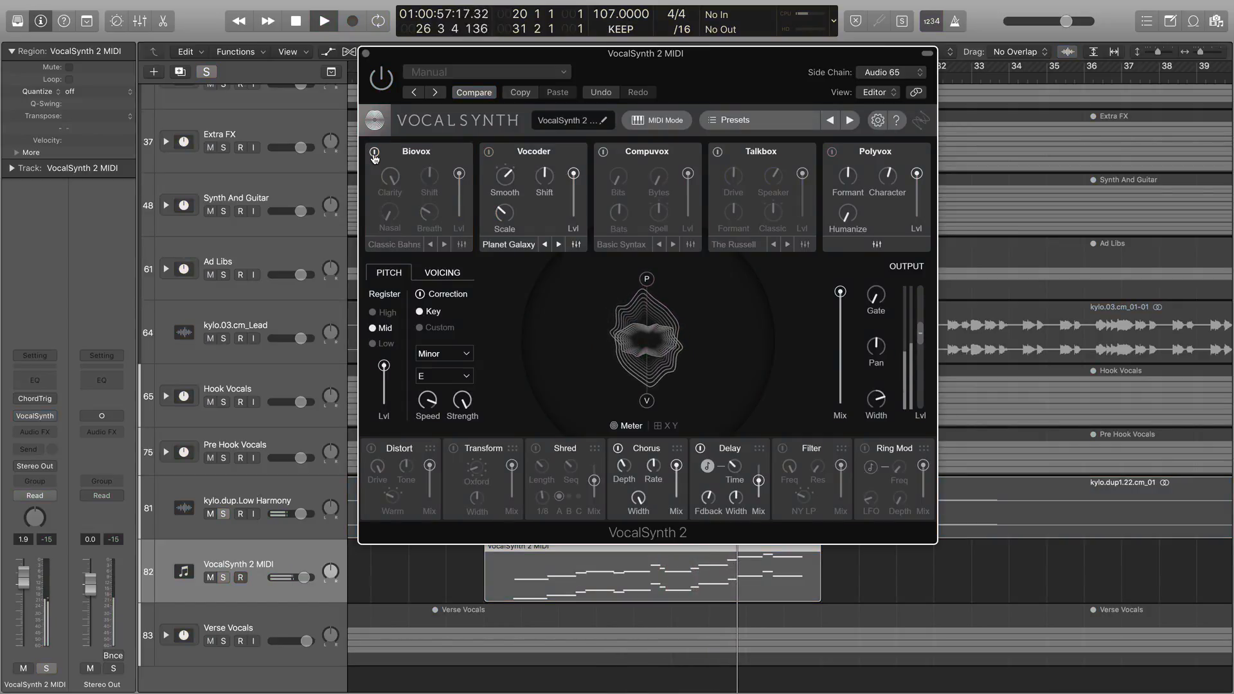
click(374, 153)
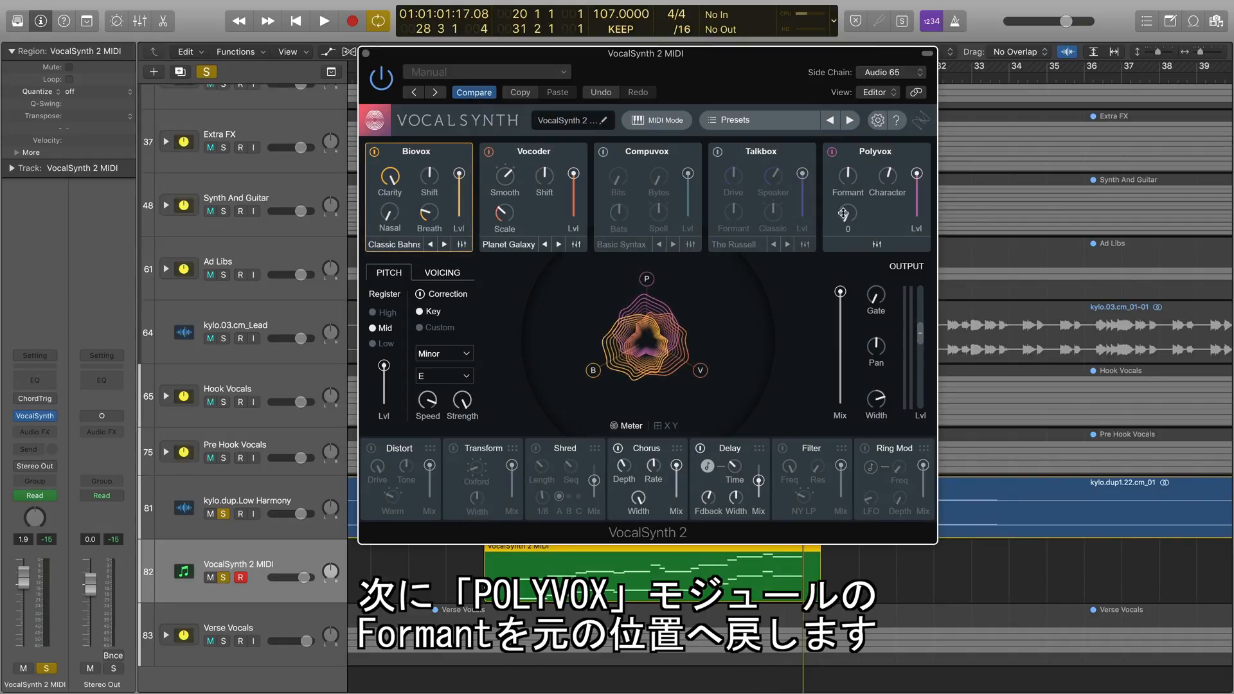
Step: Return the Polyvox Formant to its default and lower the Polyvox level using its node in the central display
click(848, 186)
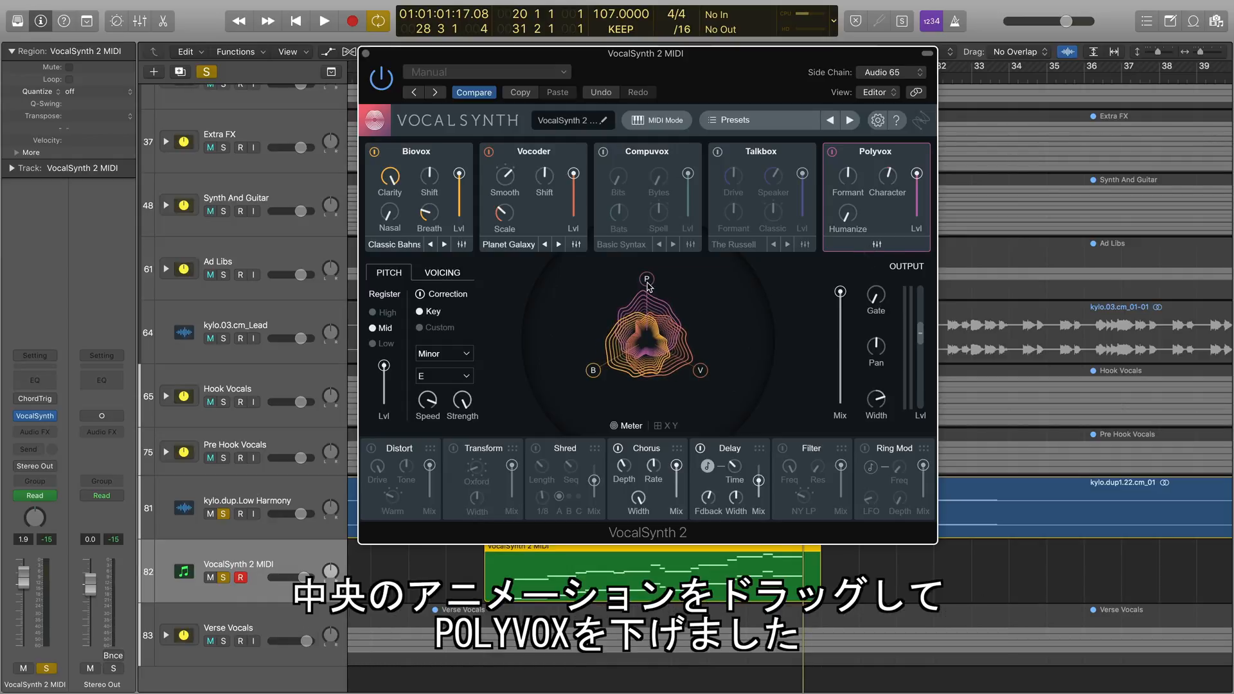
drag(648, 283, 647, 289)
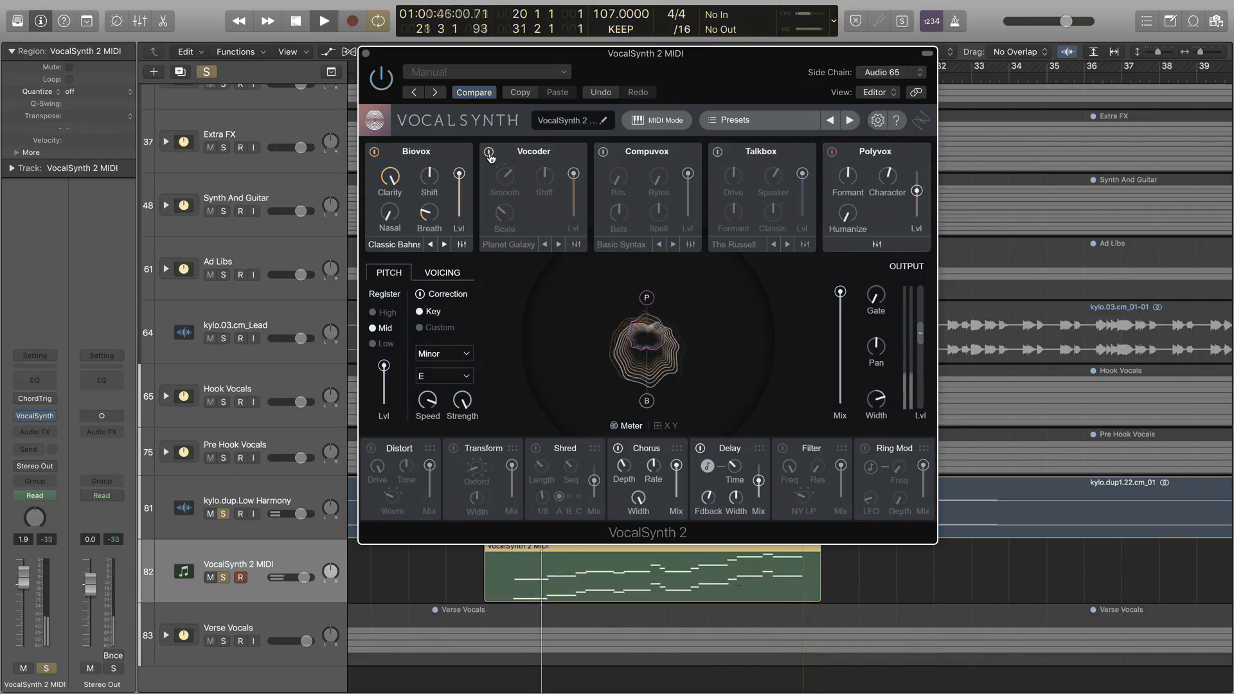
Step: Switch the Vocoder module off and on repeatedly during playback to compare, leaving it enabled
click(489, 153)
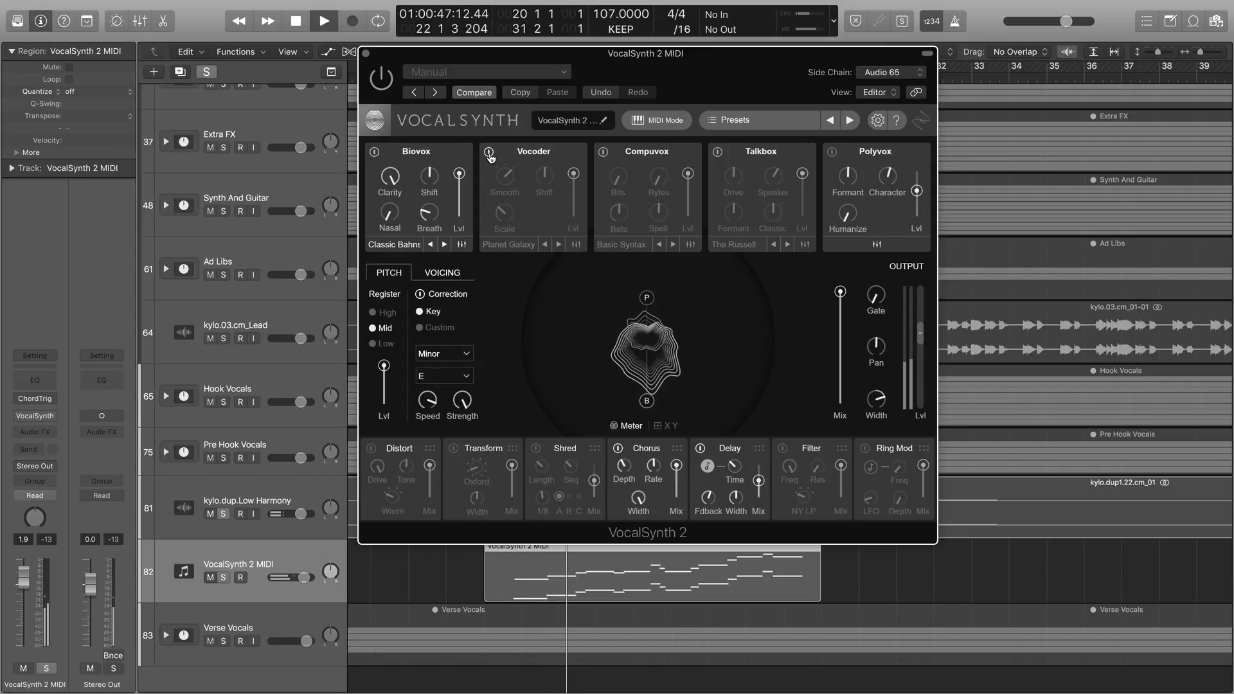
click(488, 153)
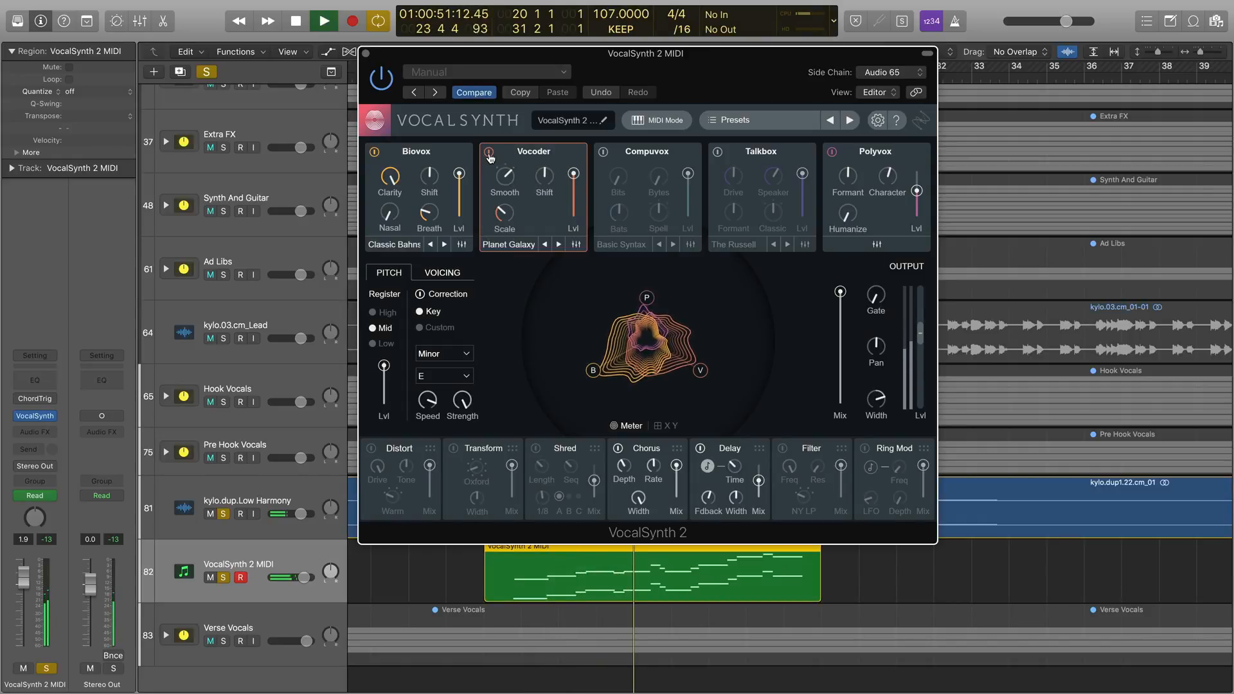
click(489, 153)
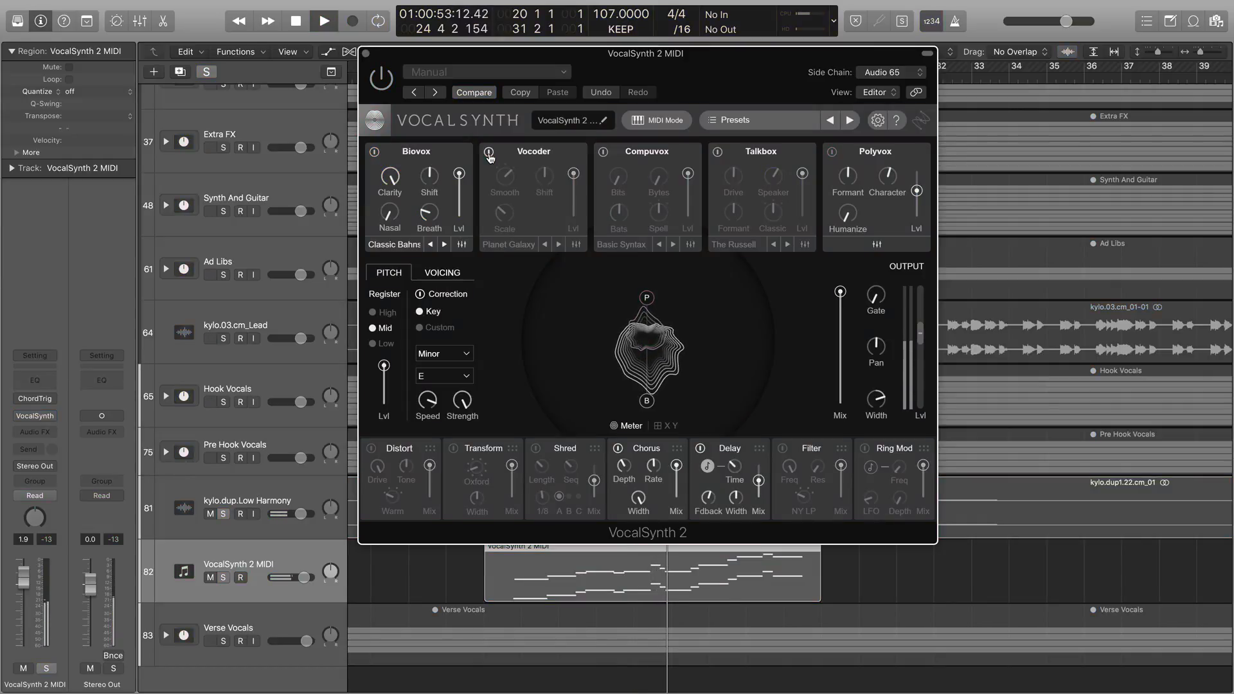
click(488, 153)
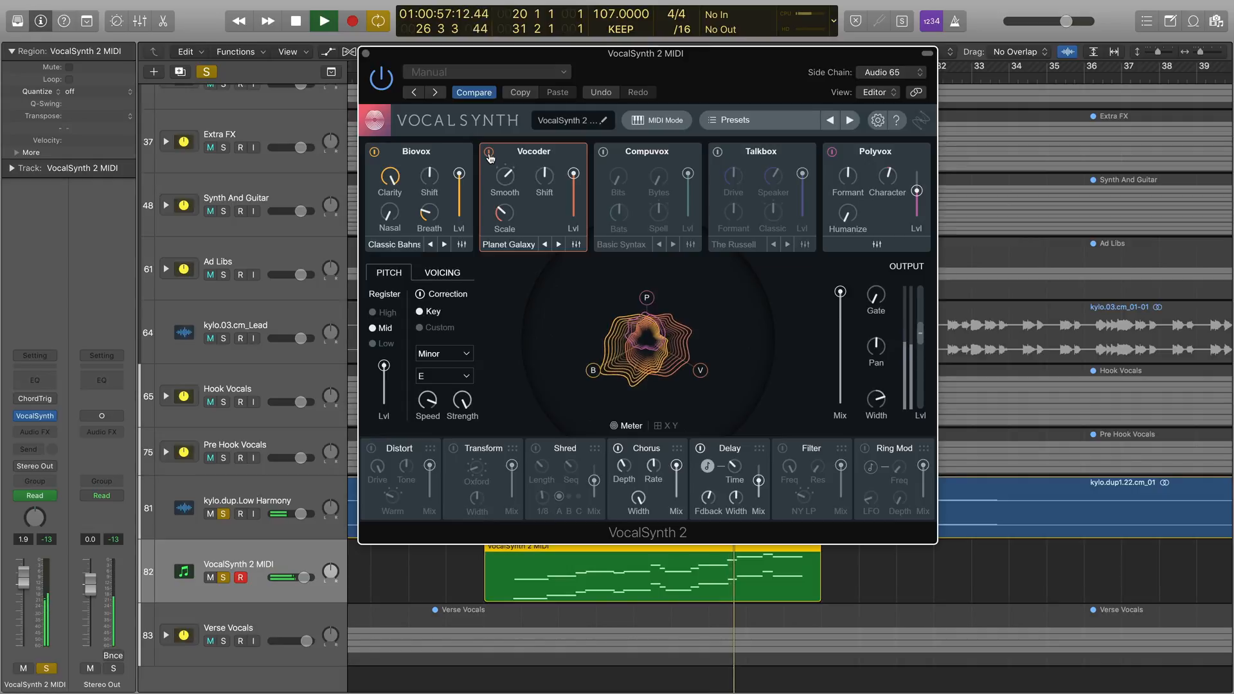
click(488, 153)
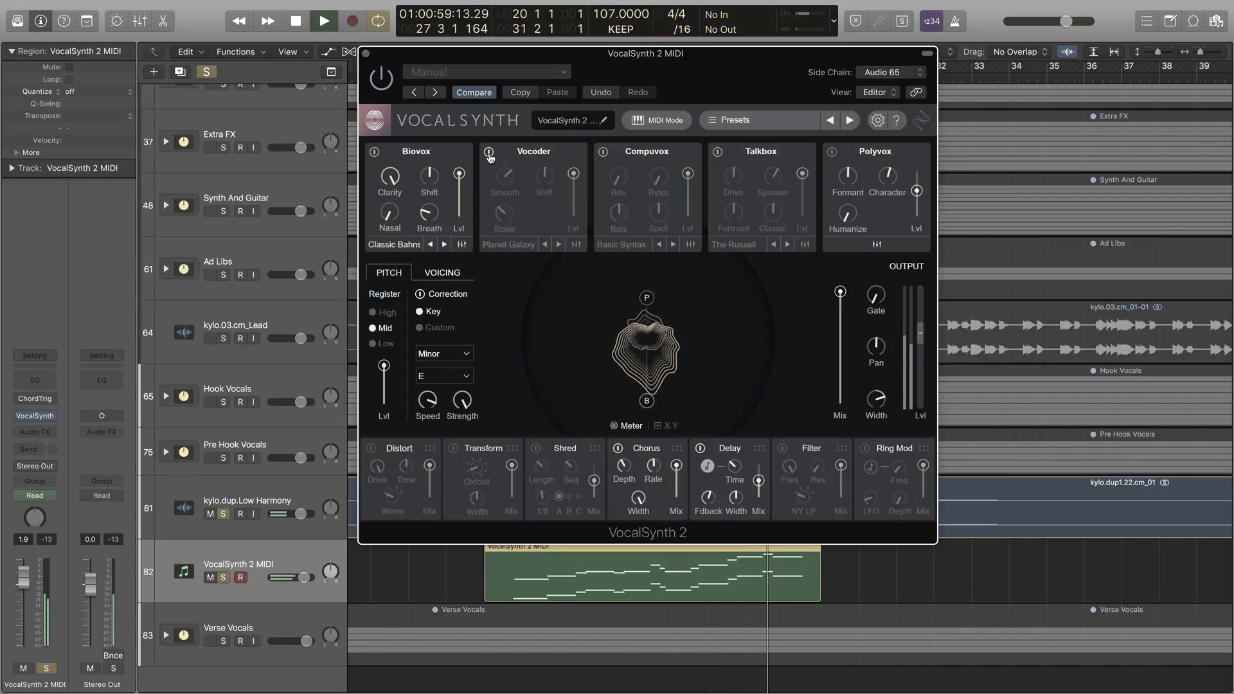
click(488, 153)
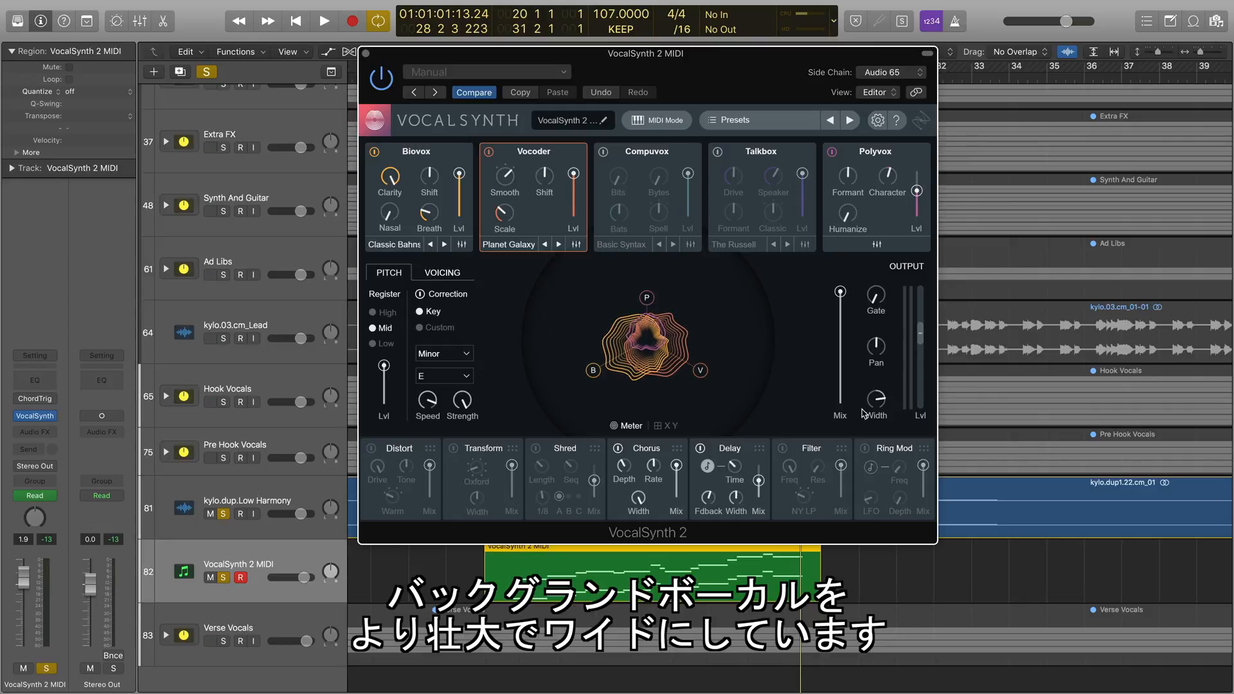
Step: Adjust the output Width of the VocalSynth 2 MIDI instance
key(space)
mouse_move(864, 413)
mouse_down()
mouse_move(880, 433)
mouse_move(872, 376)
mouse_move(869, 401)
mouse_up()
key(space)
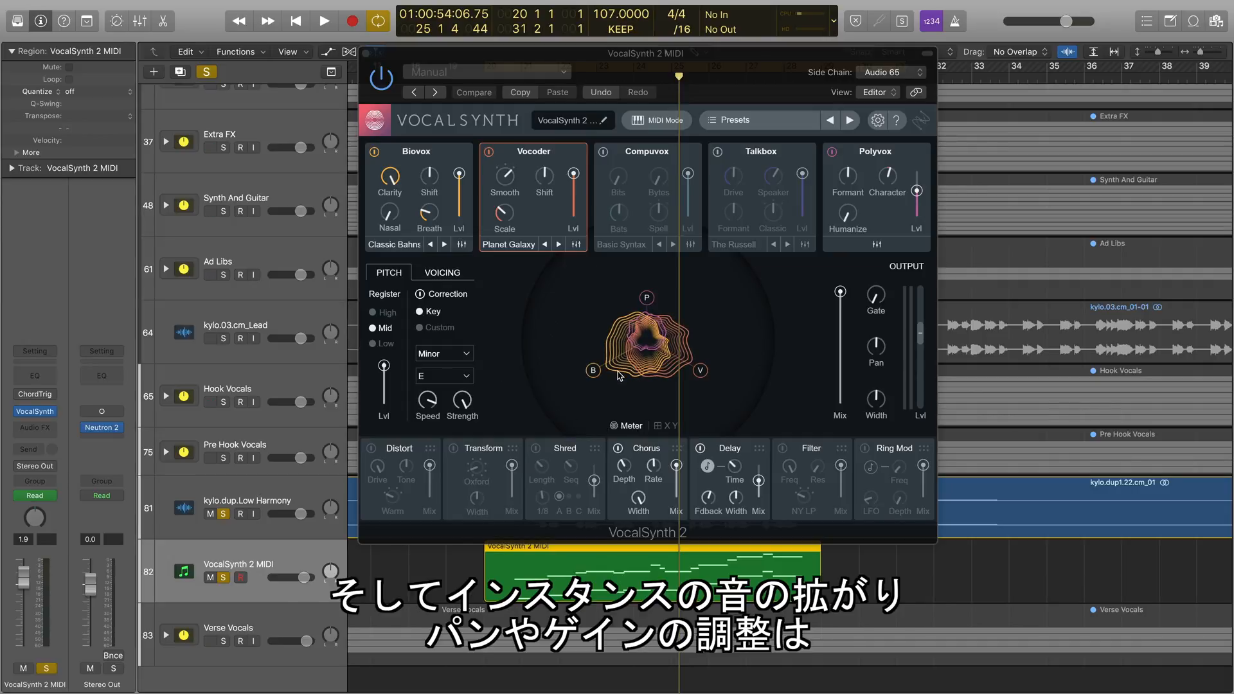
Step: Open the Neutron 2 Visual Mixer on the Stereo Out and move the VocalSynth 2 MIDI node to adjust its pan and gain
click(103, 430)
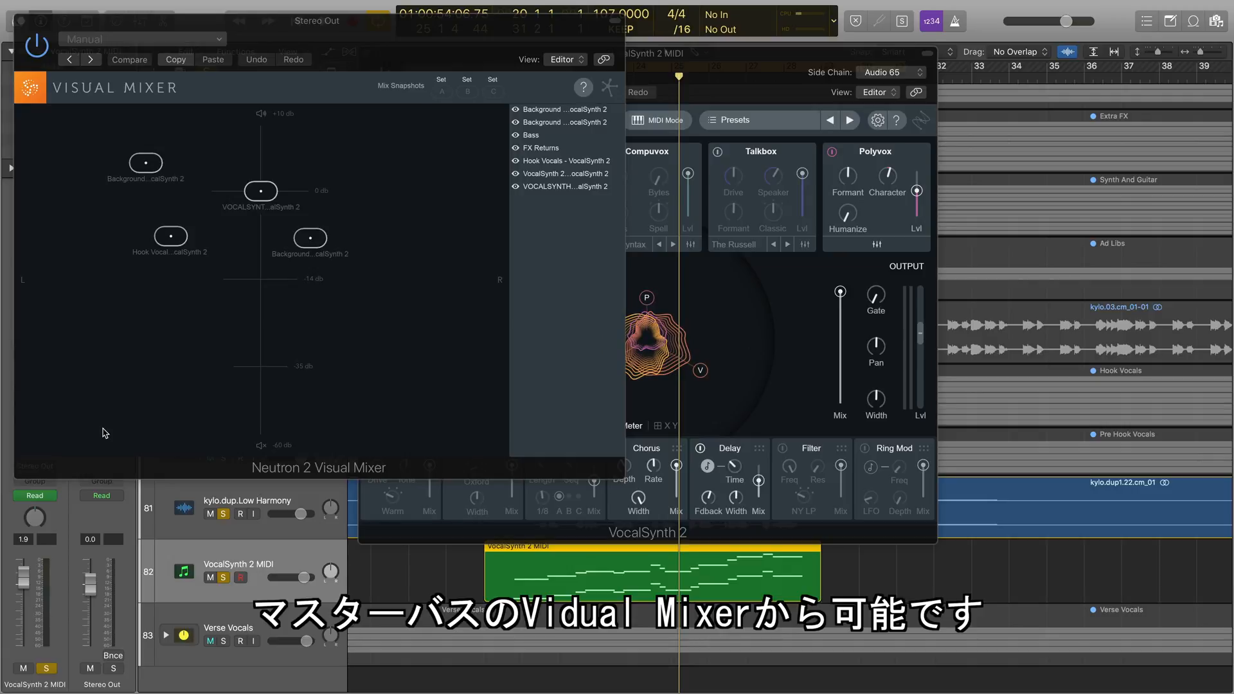
double_click(556, 173)
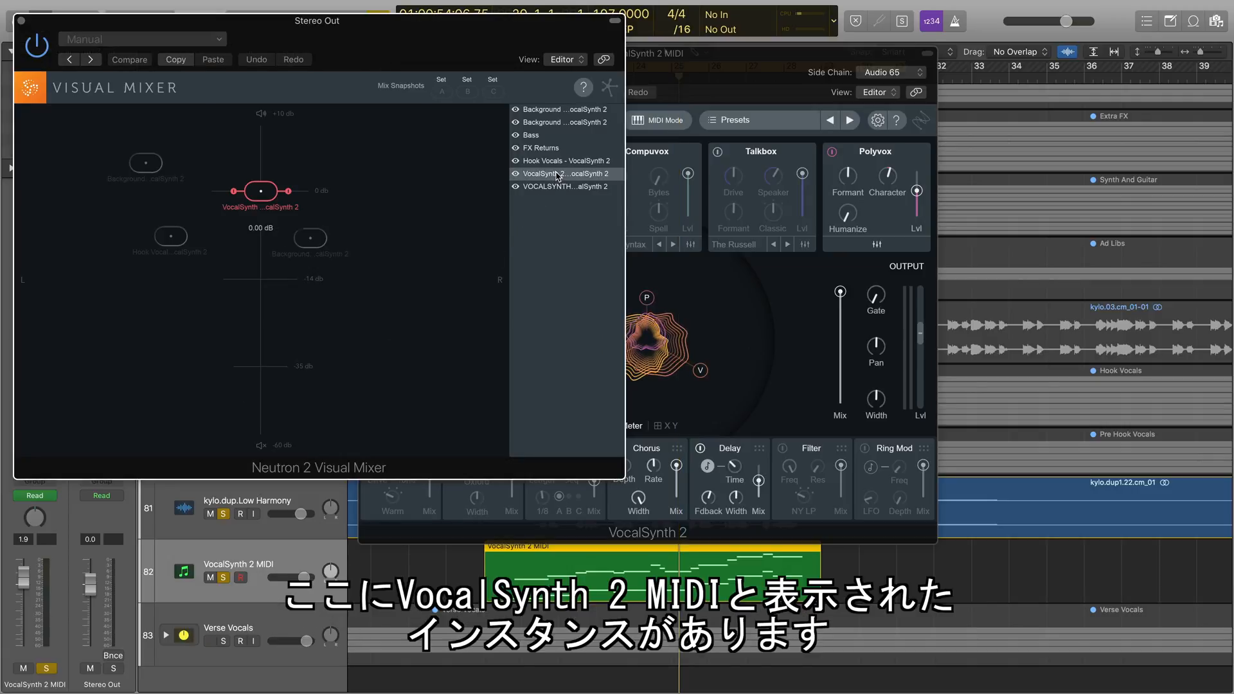
click(554, 273)
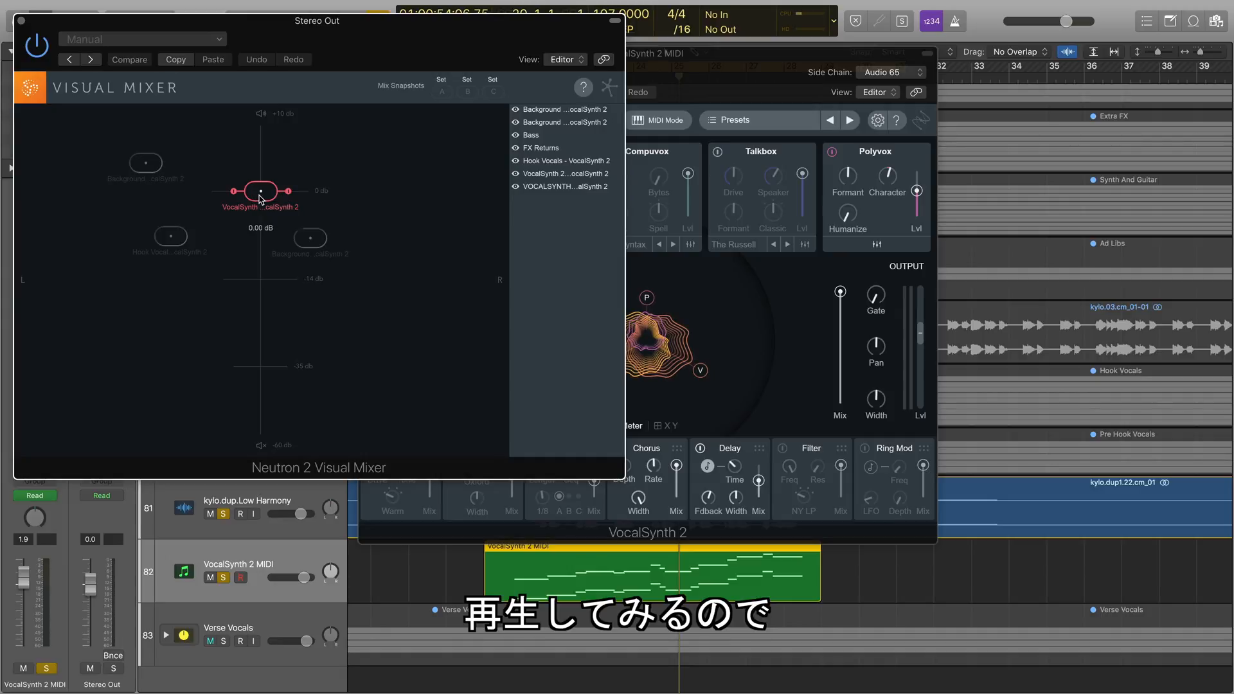
drag(260, 200, 278, 171)
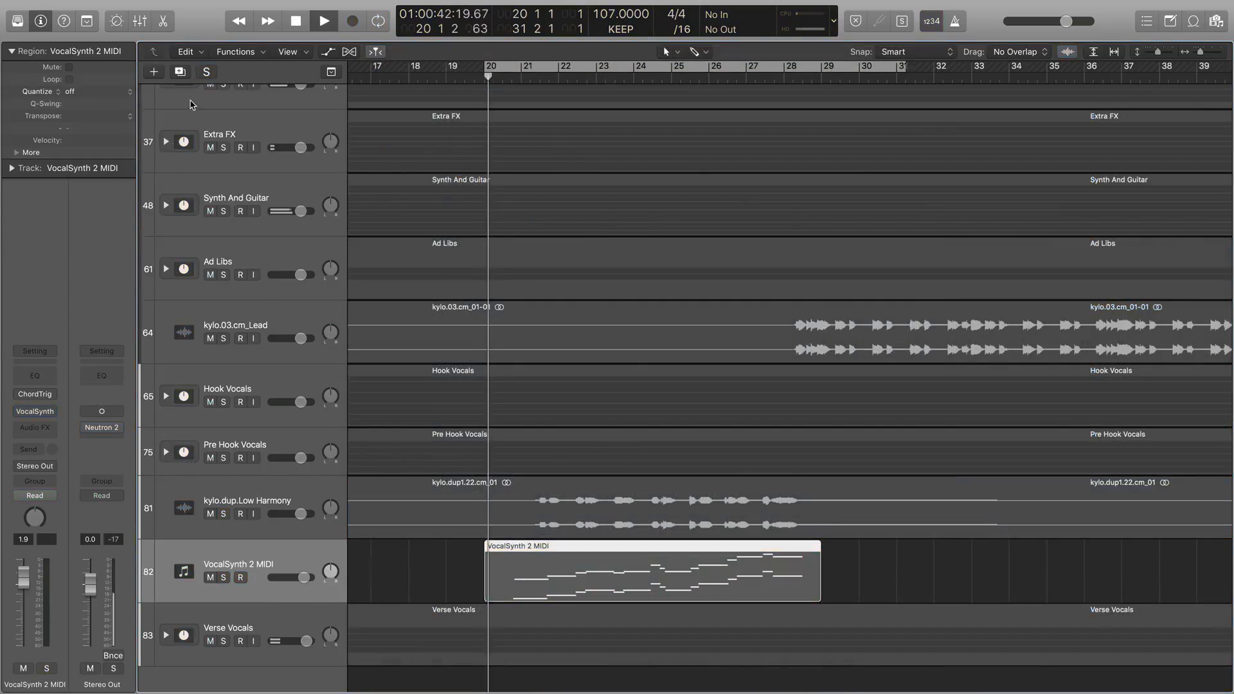
Step: Toggle the VocalSynth bypass on the VocalSynth 2 MIDI track, reopen the plug-in and raise its output Width during playback
click(20, 412)
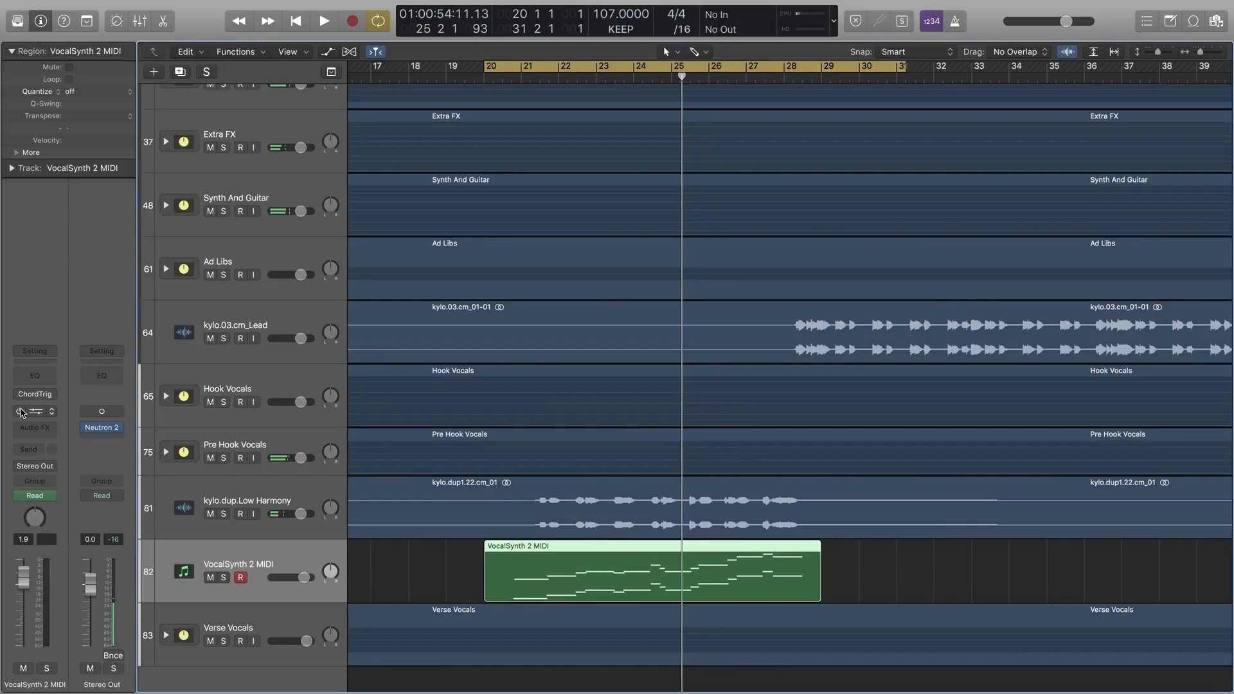
click(36, 412)
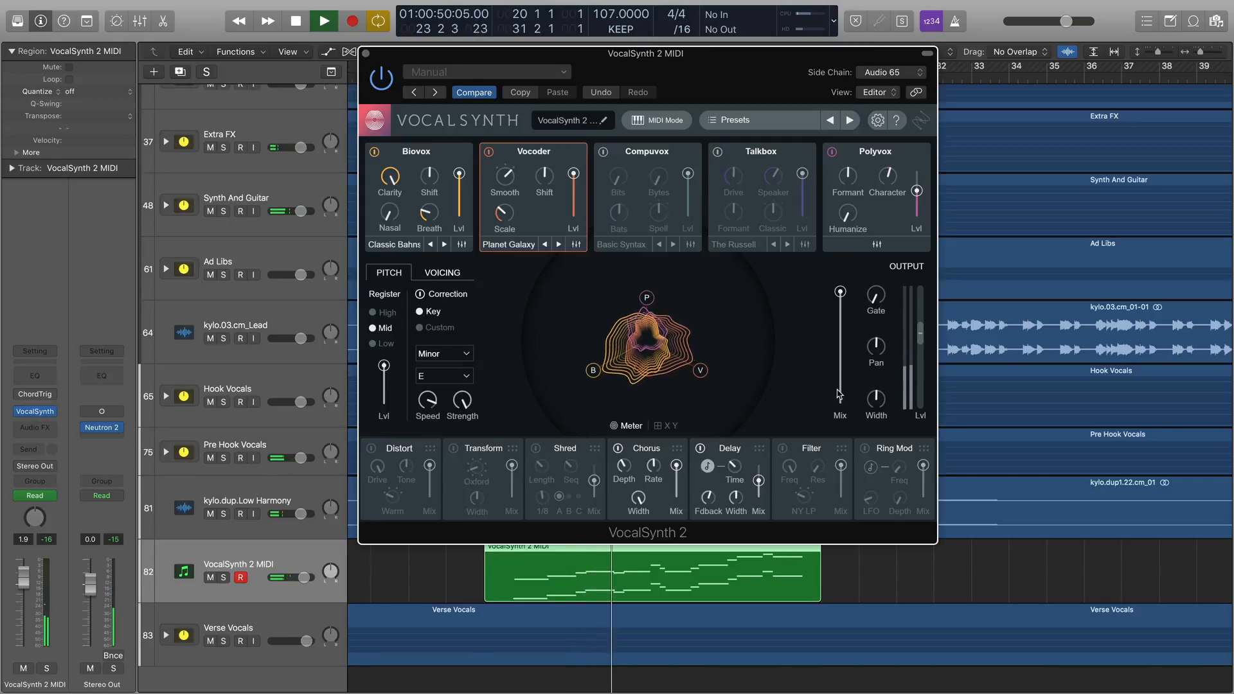
mouse_move(878, 399)
drag(878, 399, 874, 353)
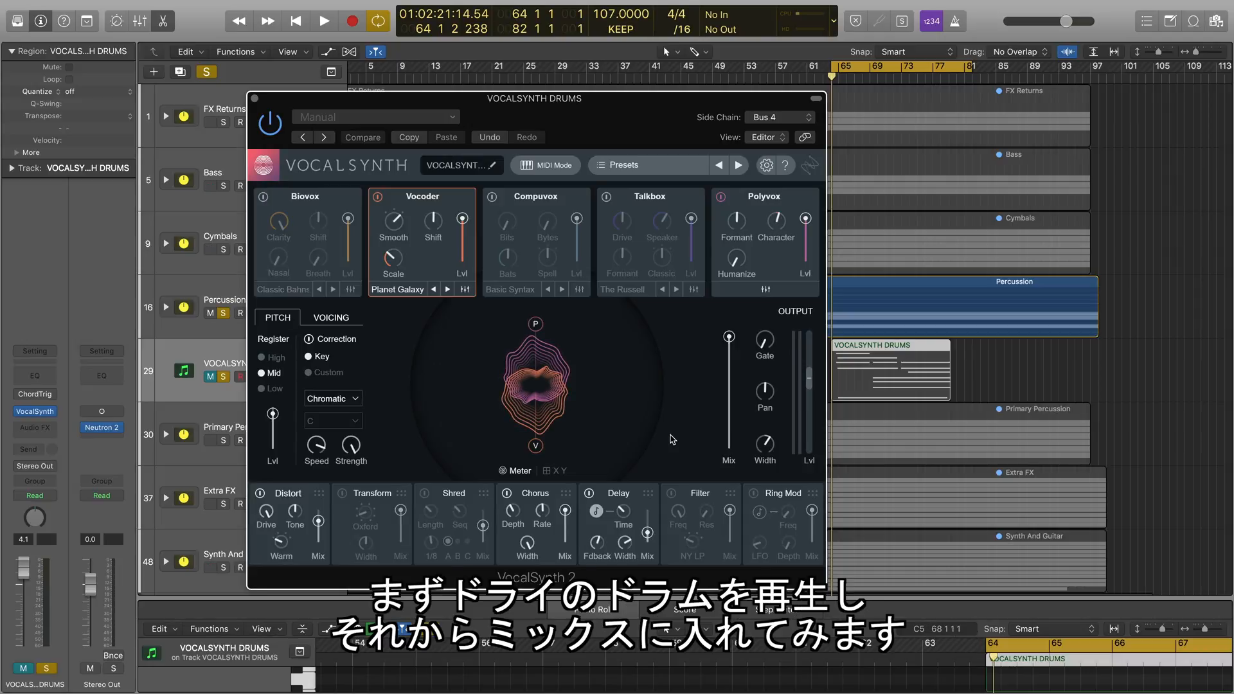
Step: Play the dry percussion soloed and within the full mix, ending with playback stopped and the drum solo restored
key(space)
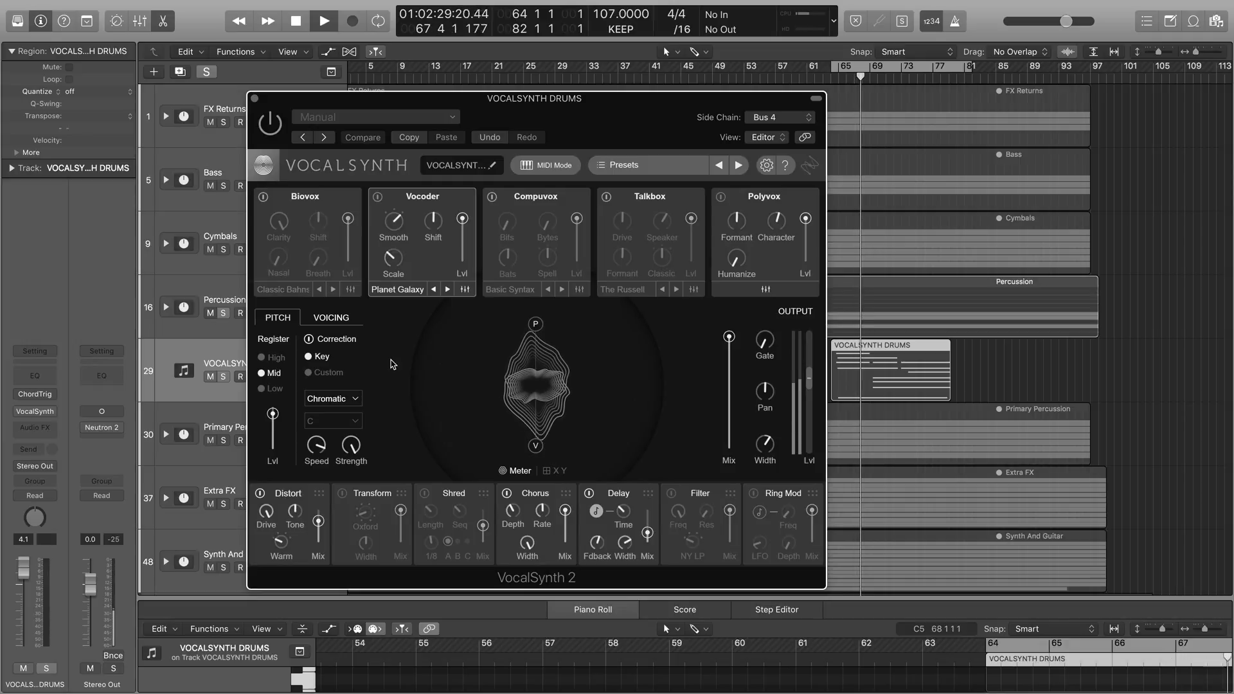
click(213, 73)
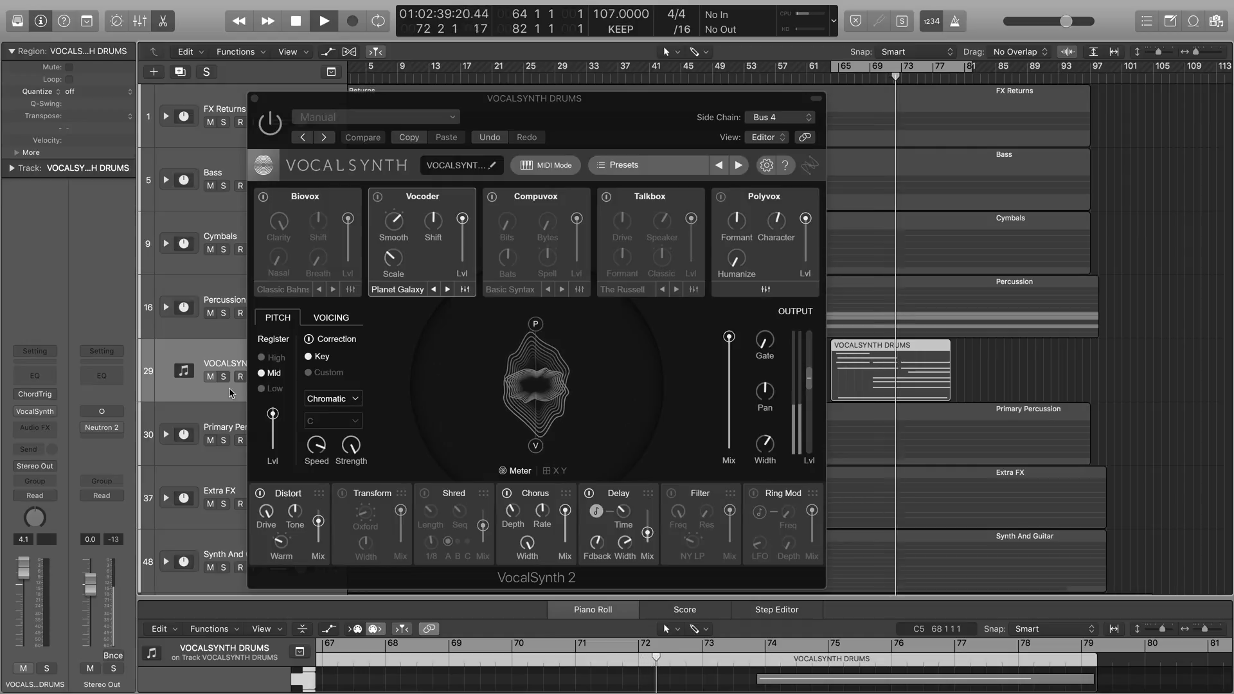
key(space)
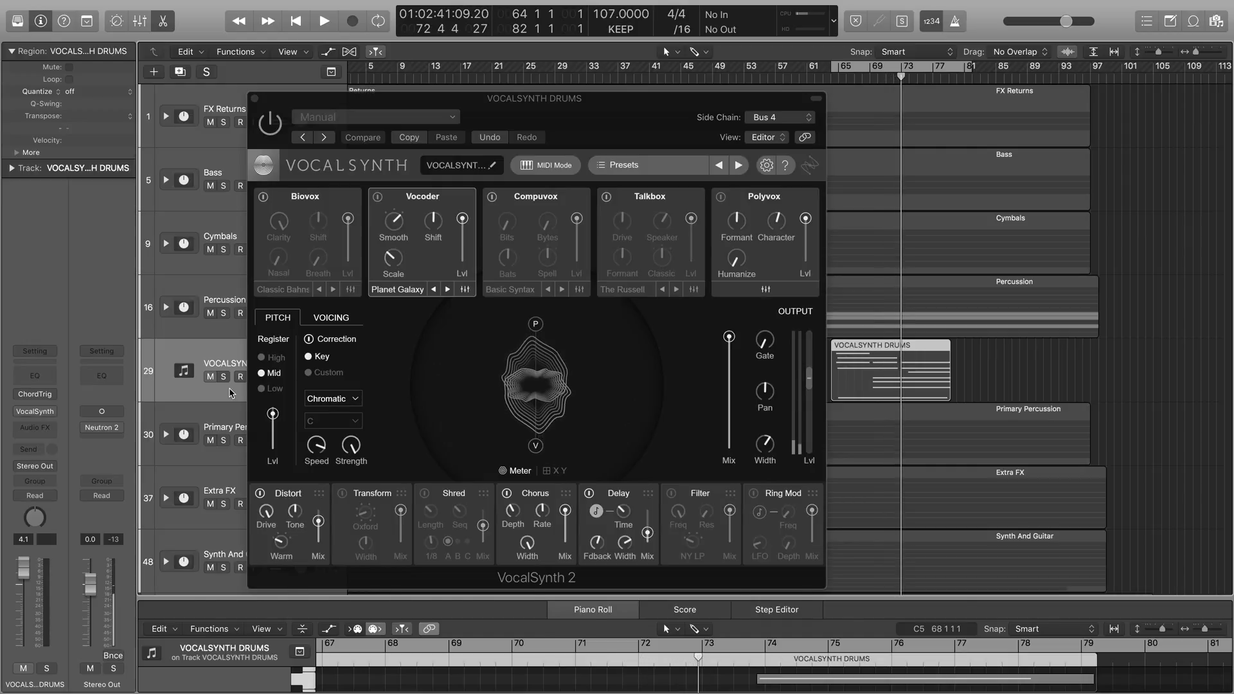
key(s)
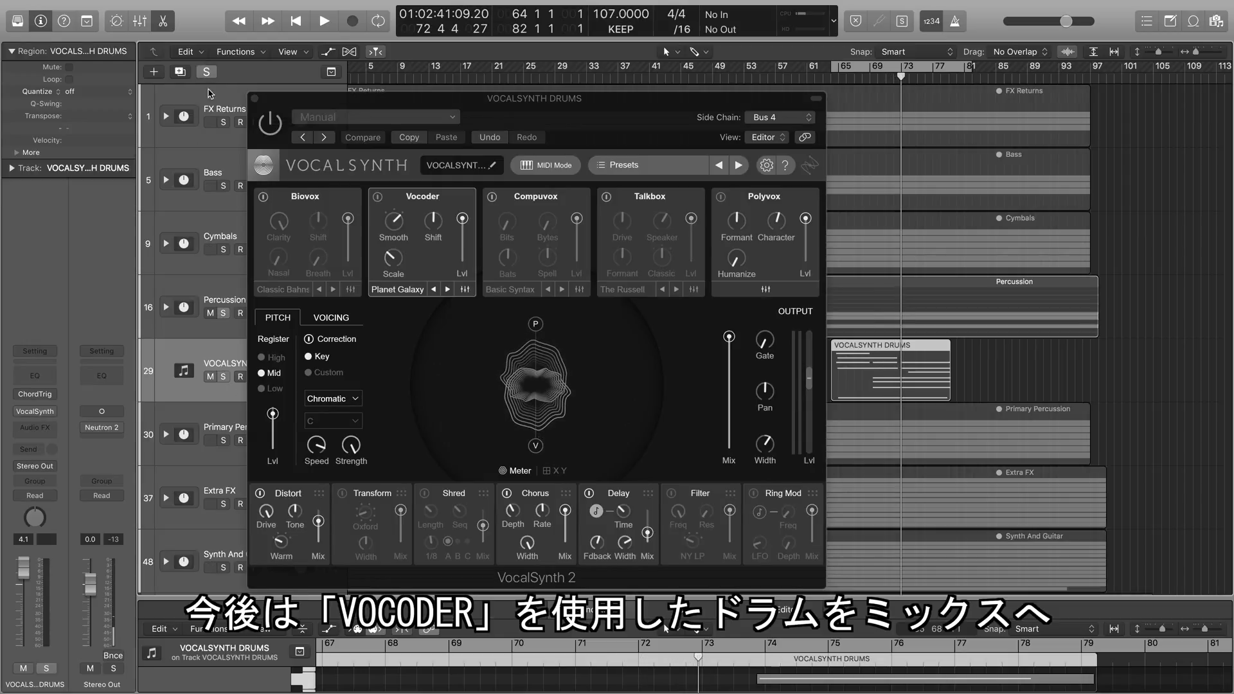
Step: Set the output Width of VOCALSYNTH DRUMS to about +33 during playback, toggling the solo to compare with the full mix
key(space)
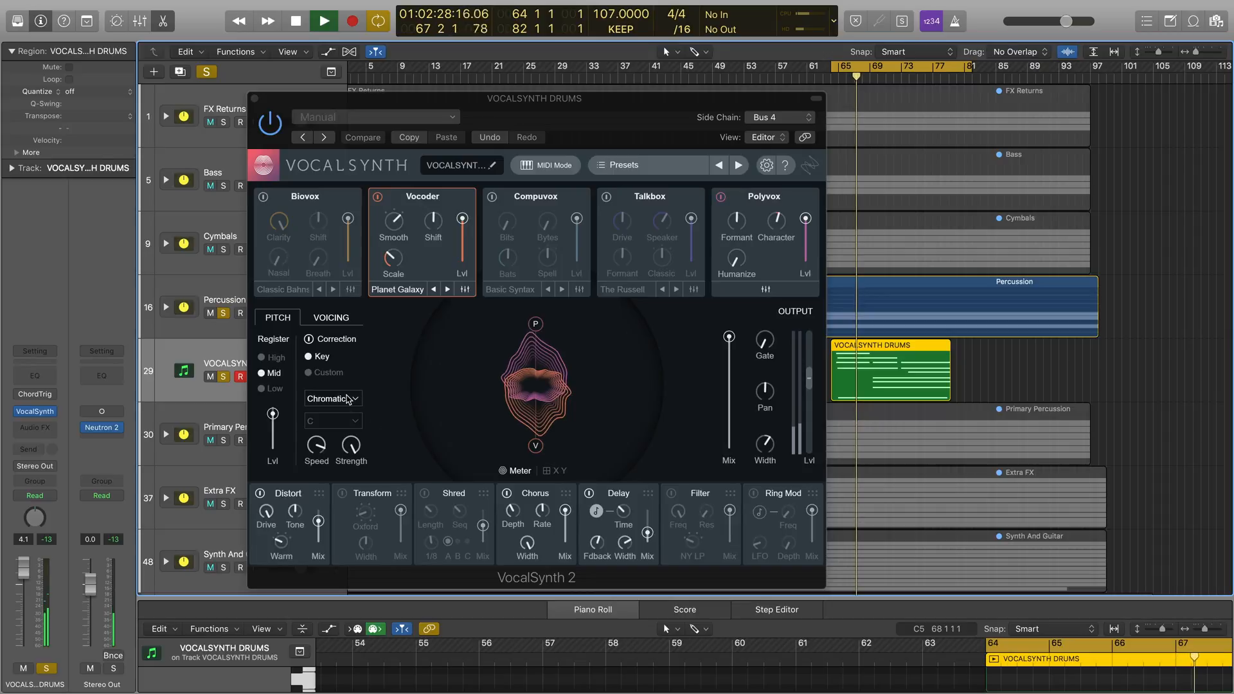
click(206, 72)
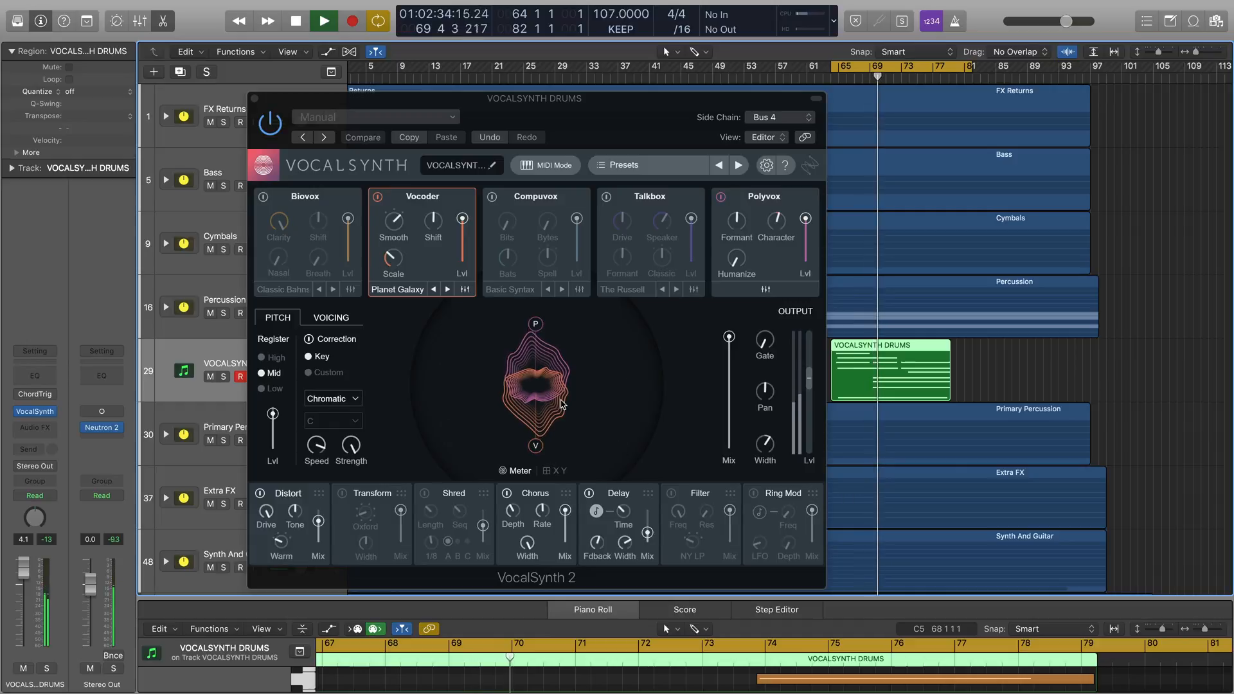
drag(756, 459, 758, 428)
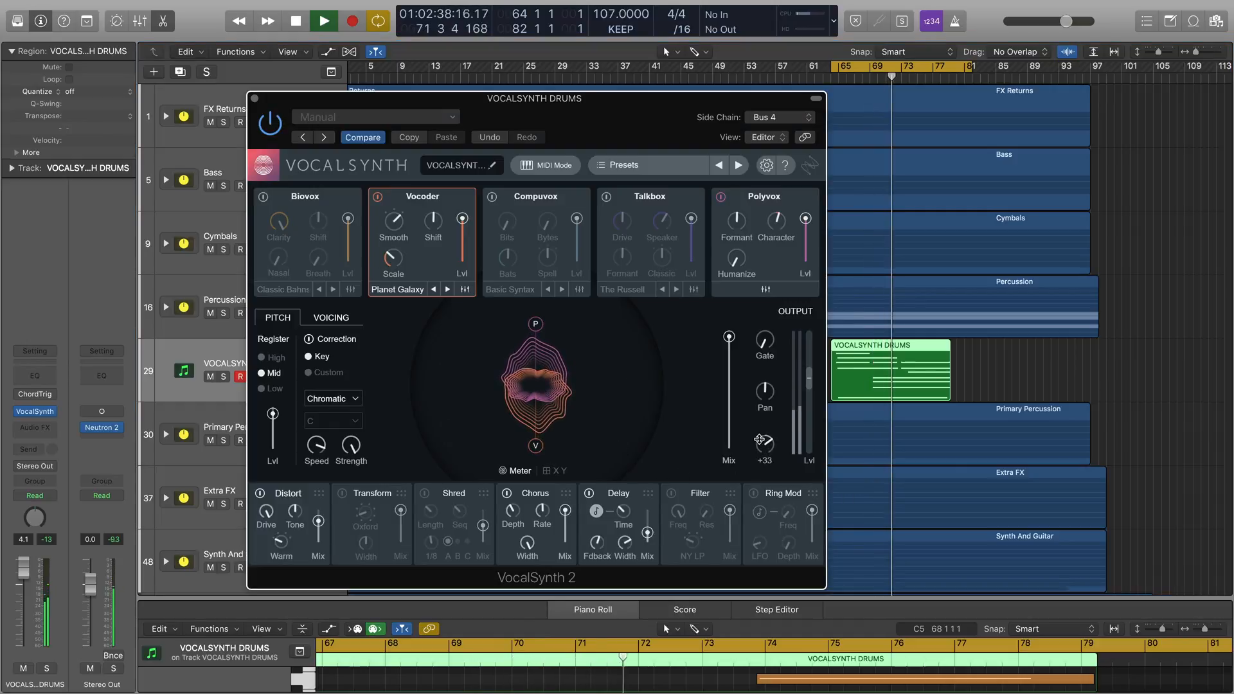
drag(758, 428, 760, 440)
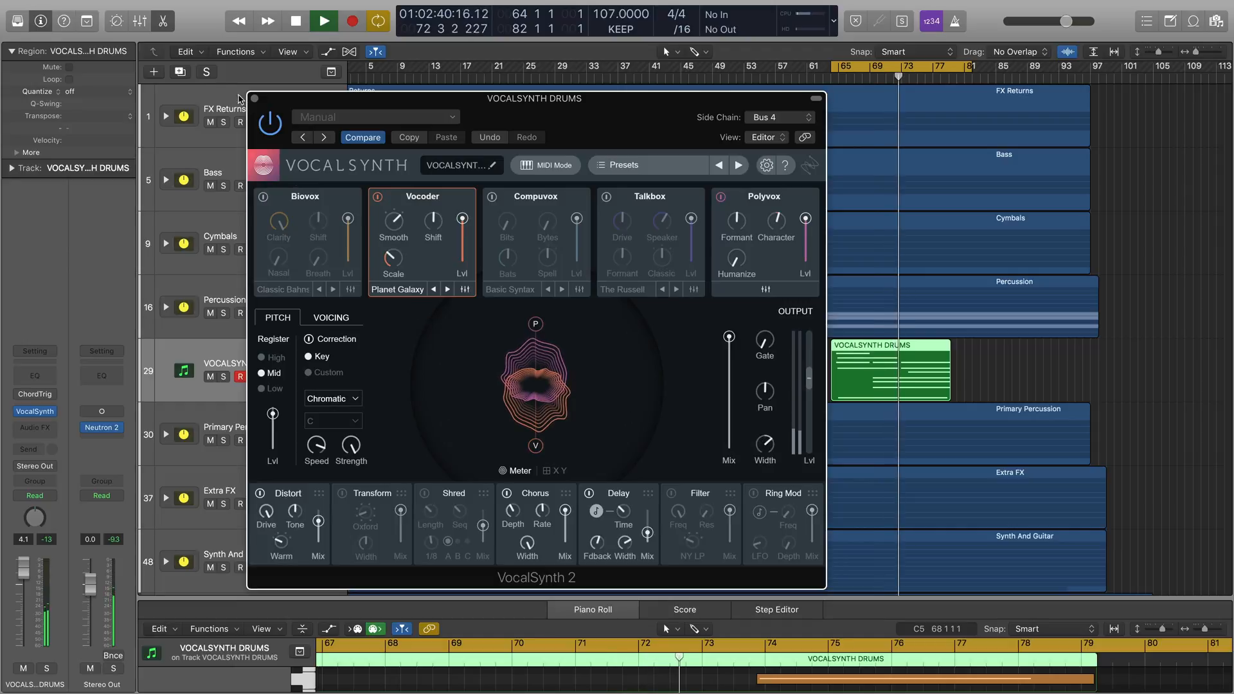
click(210, 72)
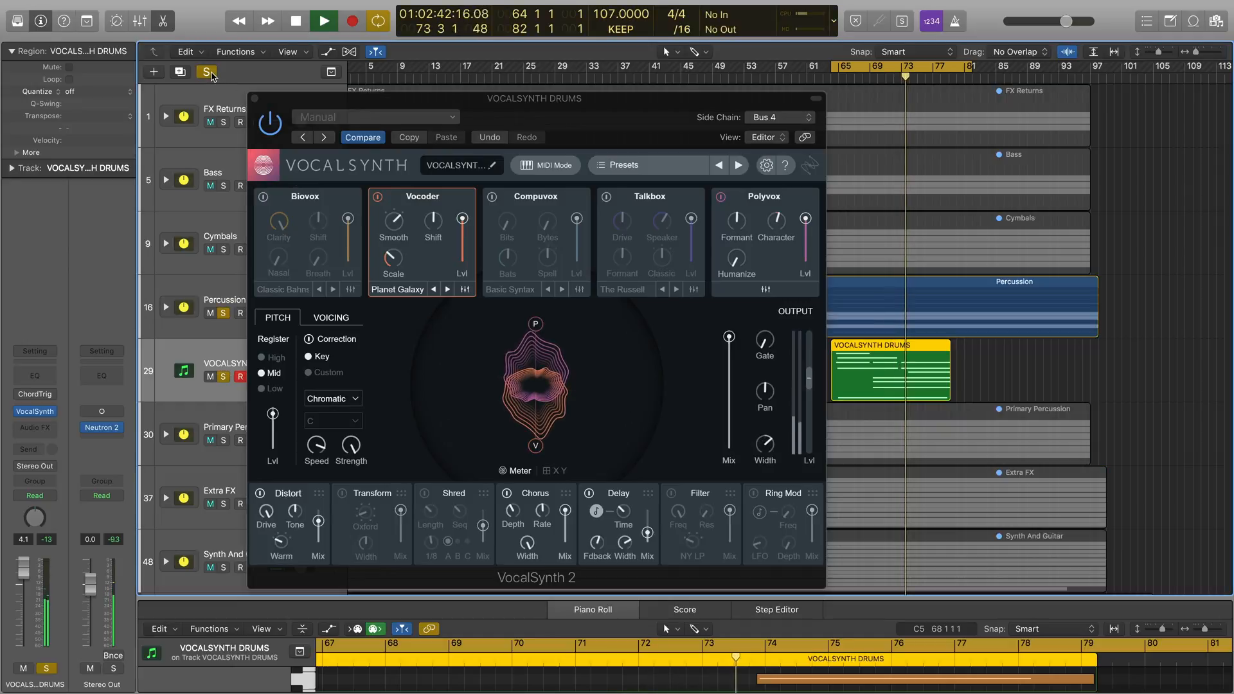
click(206, 72)
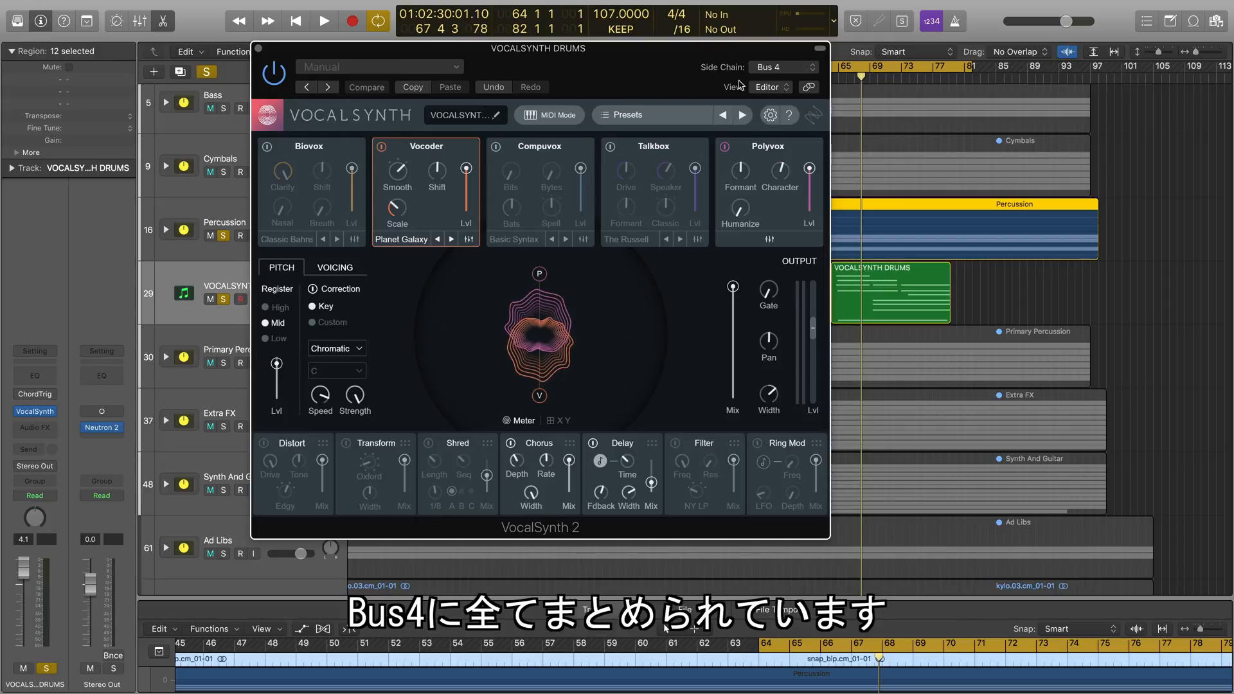
Step: Close the VocalSynth window and examine the tracks inside the Percussion track stack, then collapse the stack
click(259, 49)
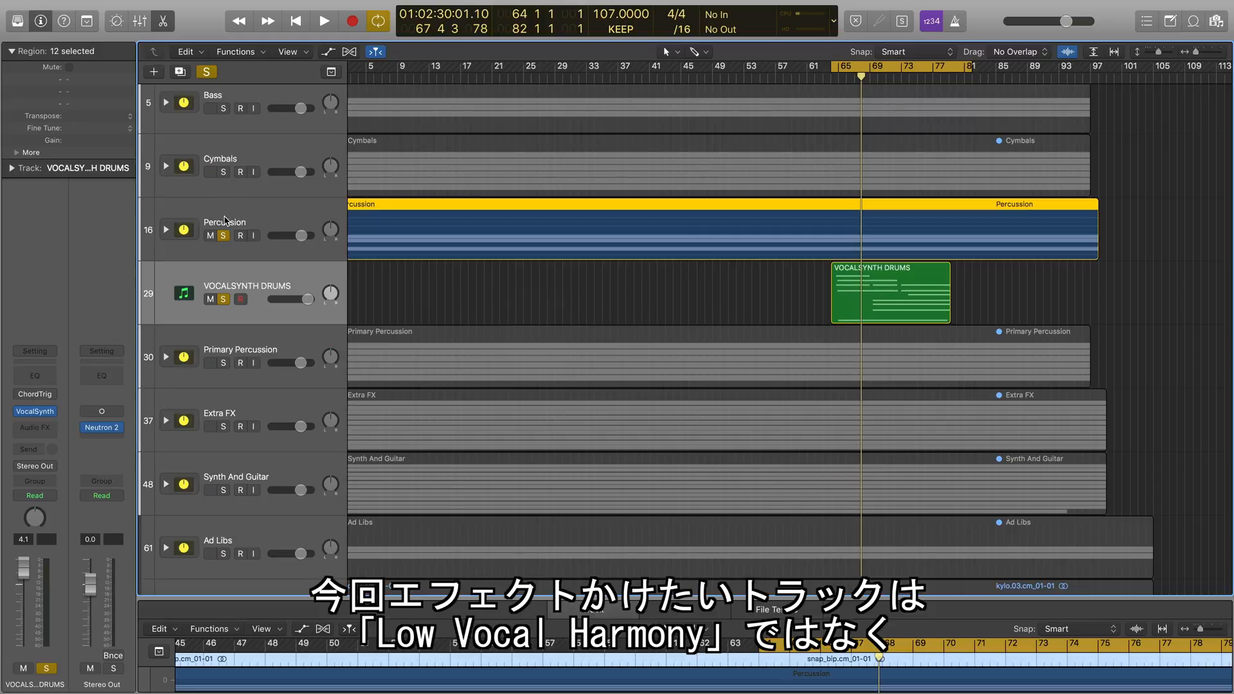
click(285, 216)
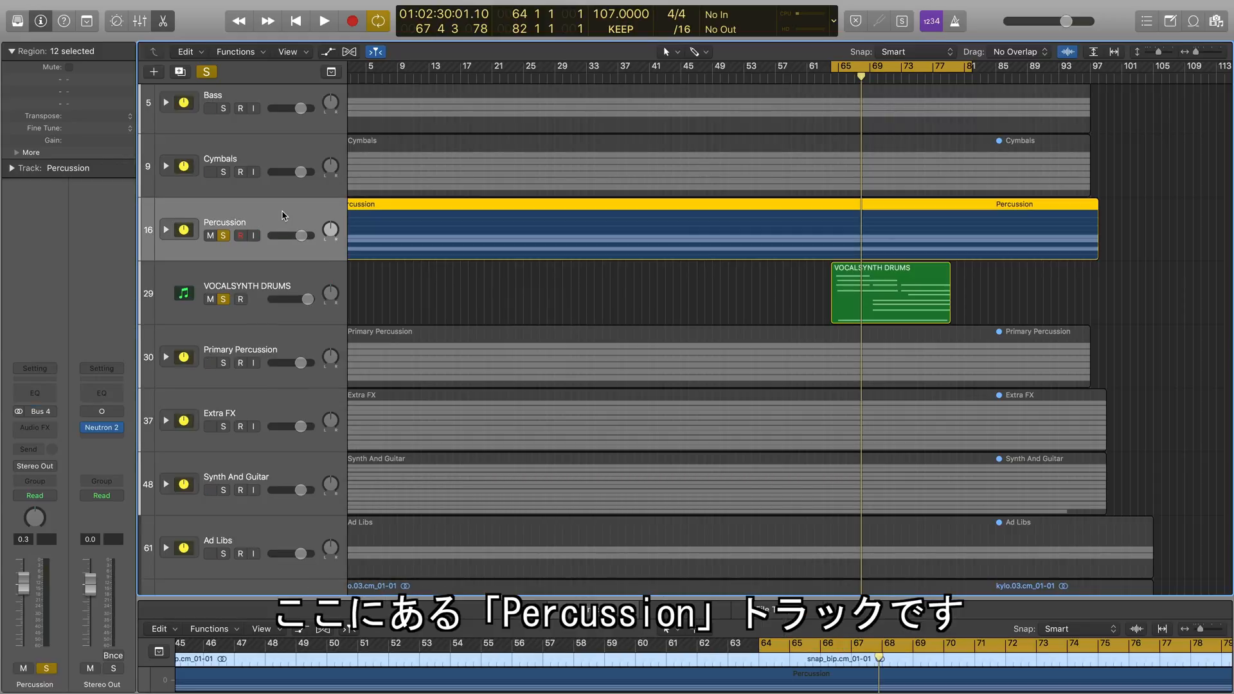
click(166, 233)
scroll(270, 310, down, 5)
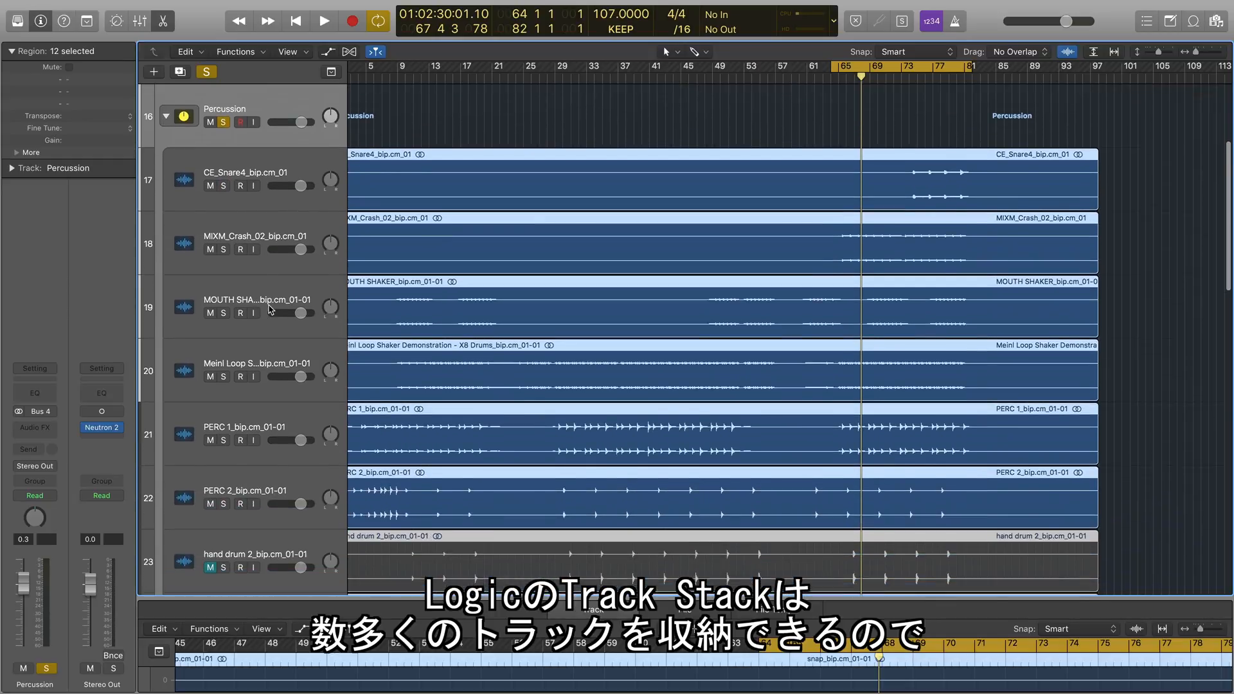
scroll(270, 310, down, 2)
scroll(260, 331, down, 2)
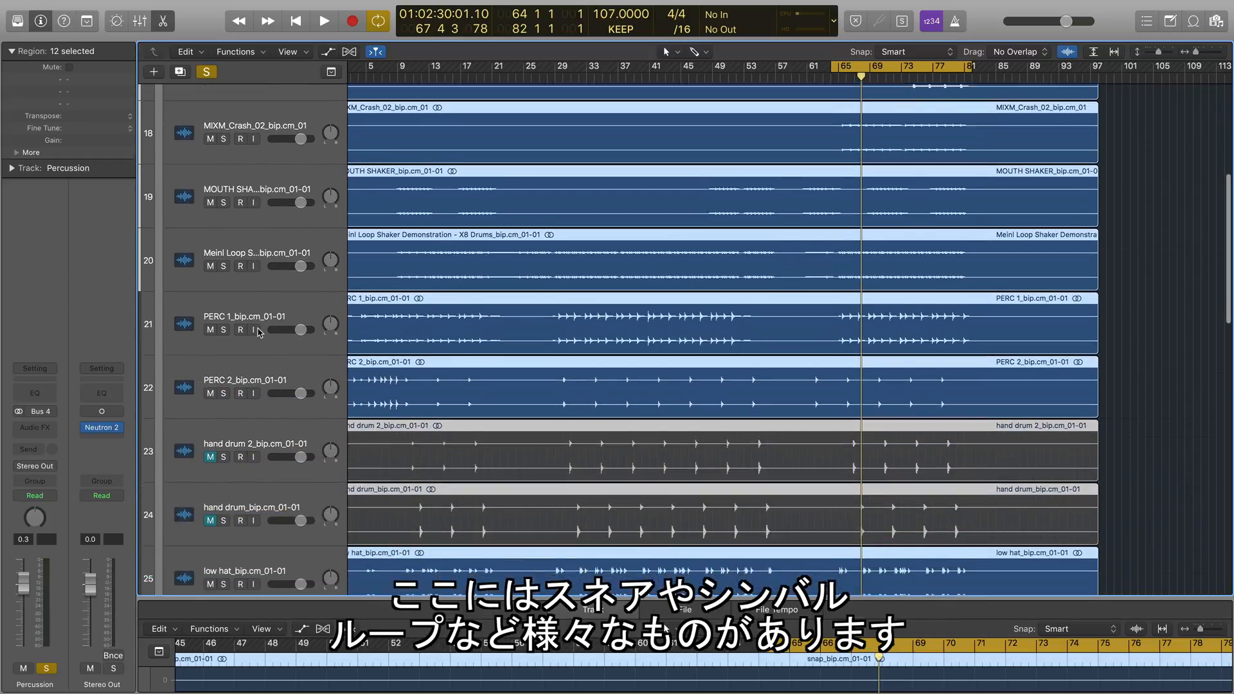
scroll(259, 332, up, 7)
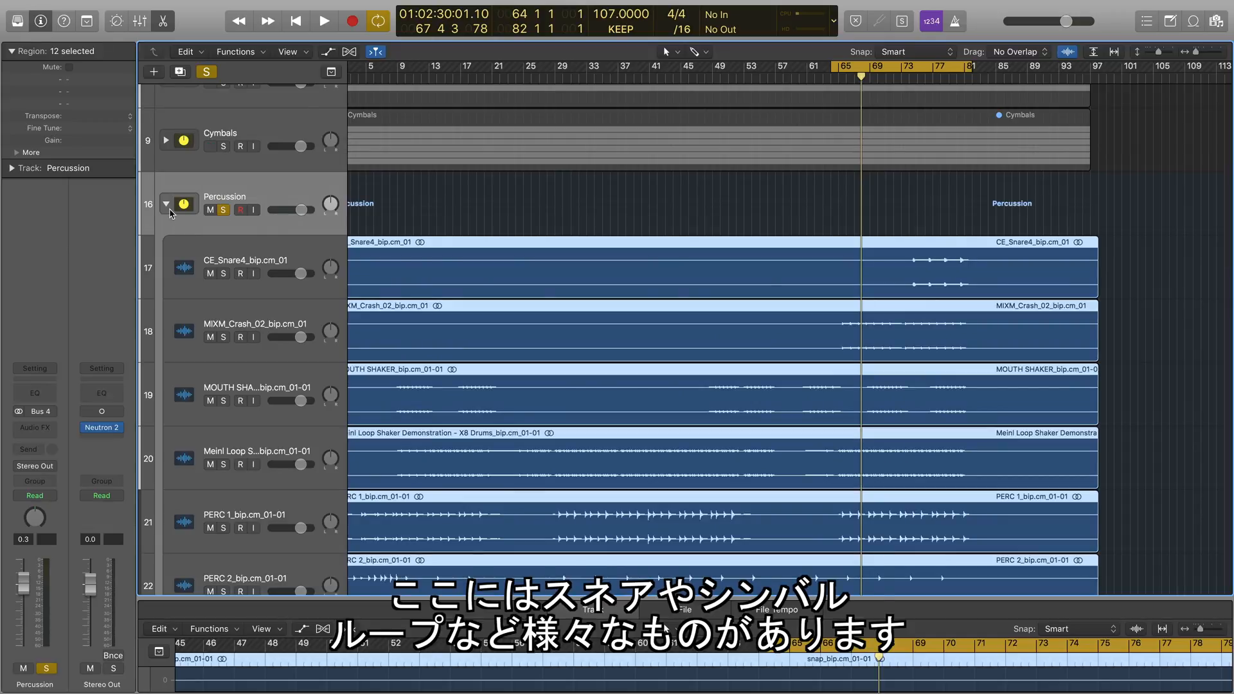
click(166, 204)
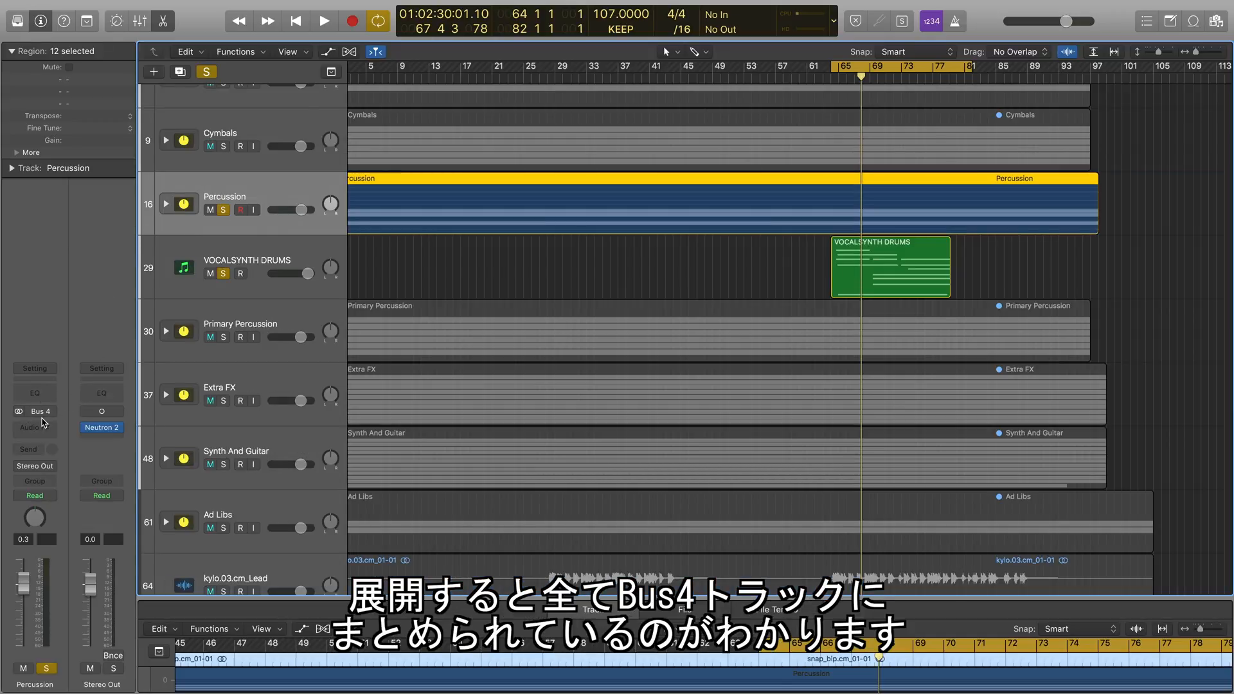
Step: Open VocalSynth on the VOCALSYNTH DRUMS track and select Bus 4, the percussion bus, as its side chain
click(252, 252)
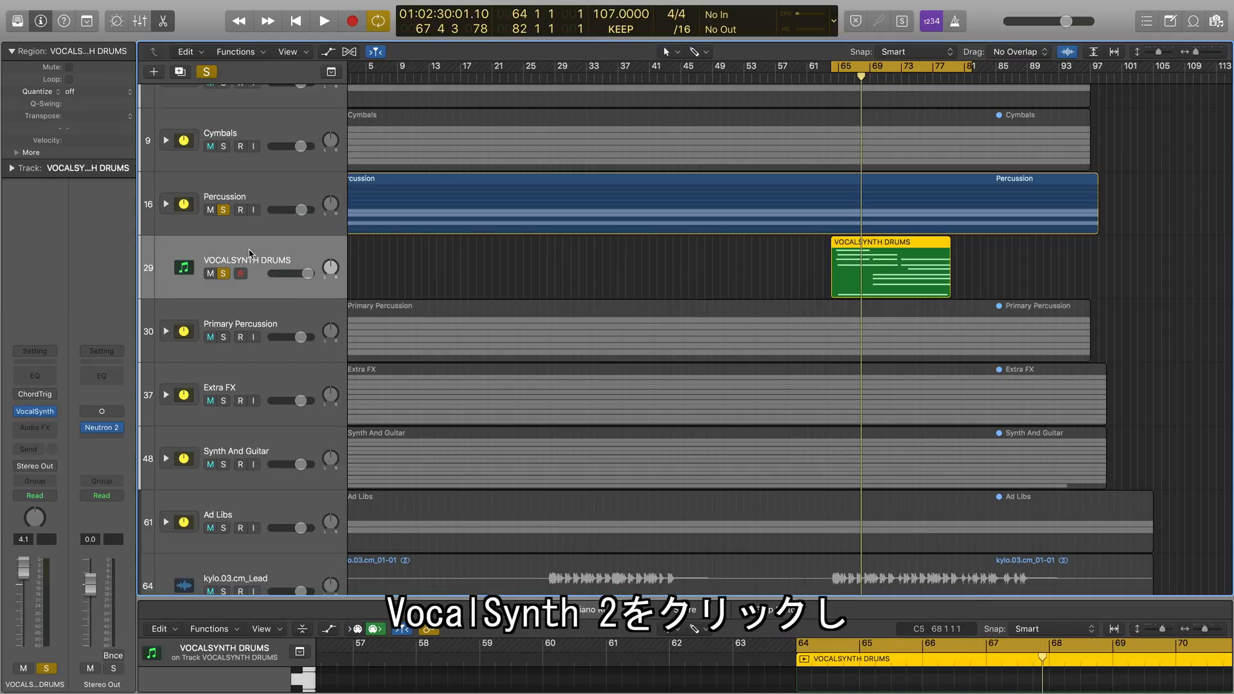
click(37, 413)
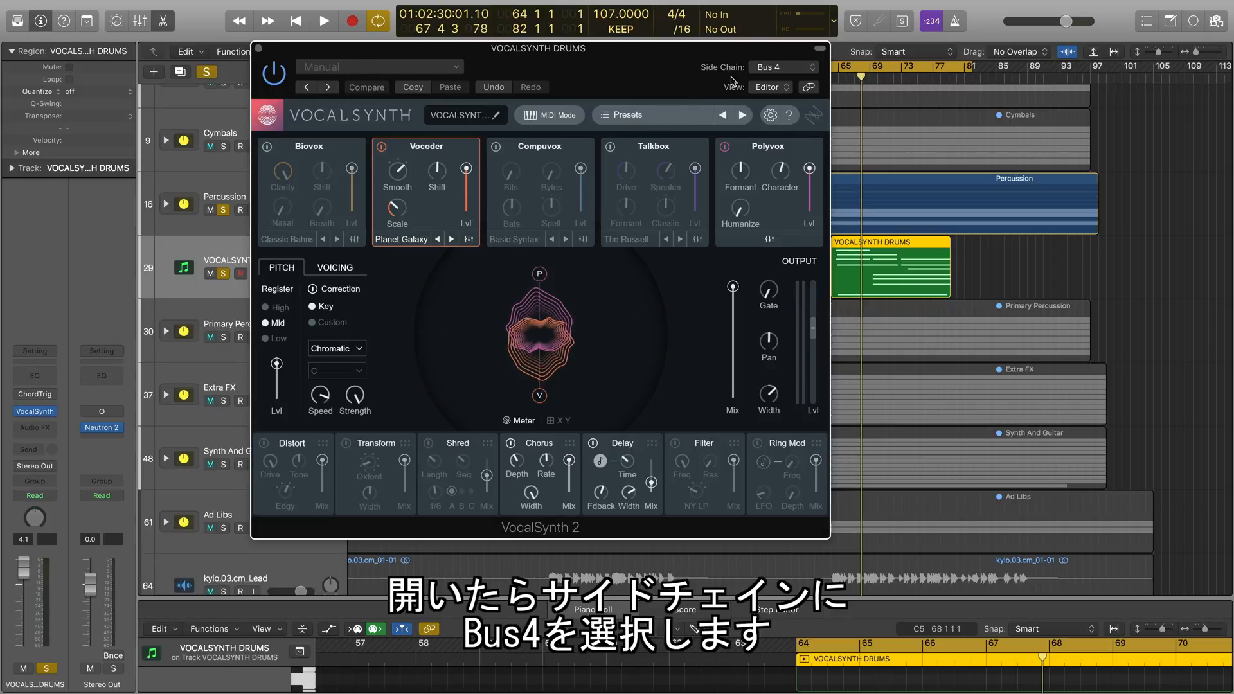
click(750, 72)
scroll(703, 185, down, 5)
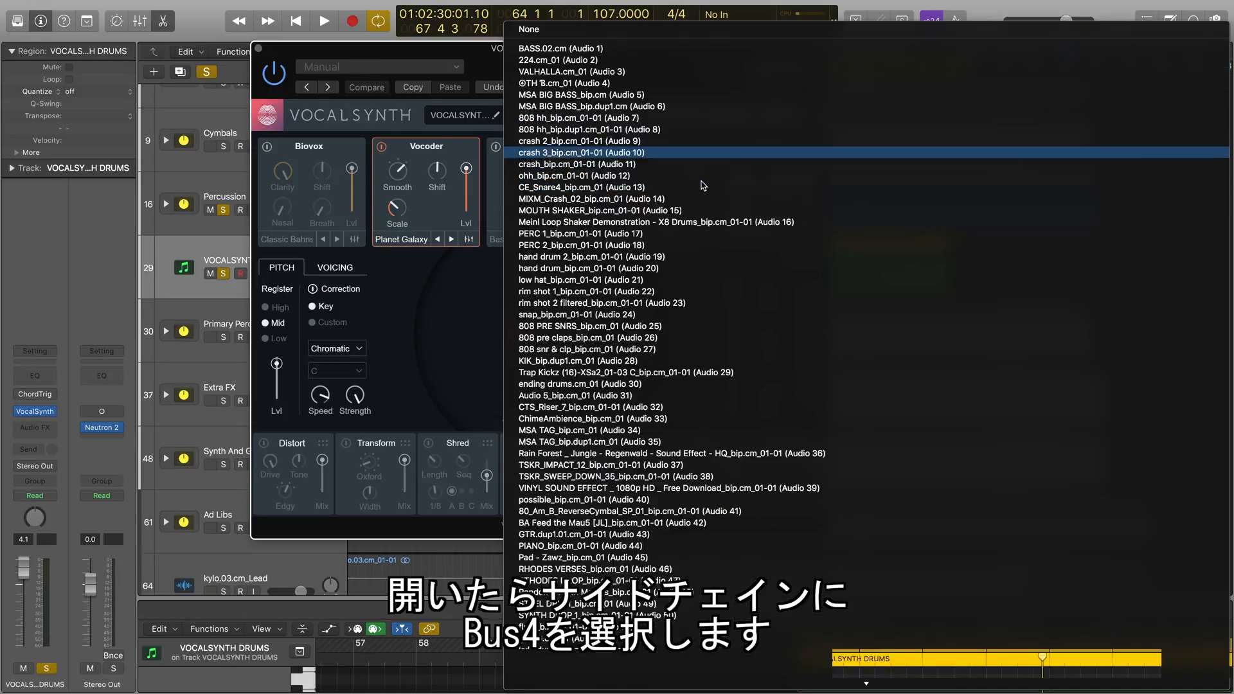
scroll(703, 185, down, 5)
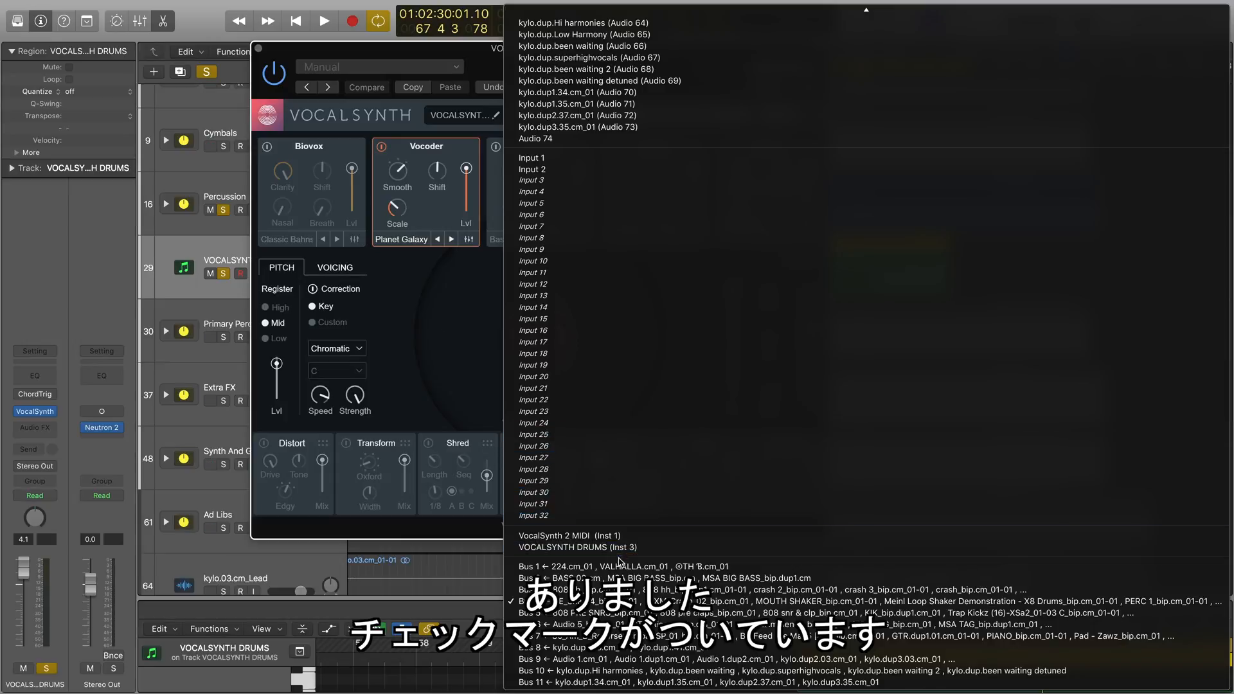
click(518, 601)
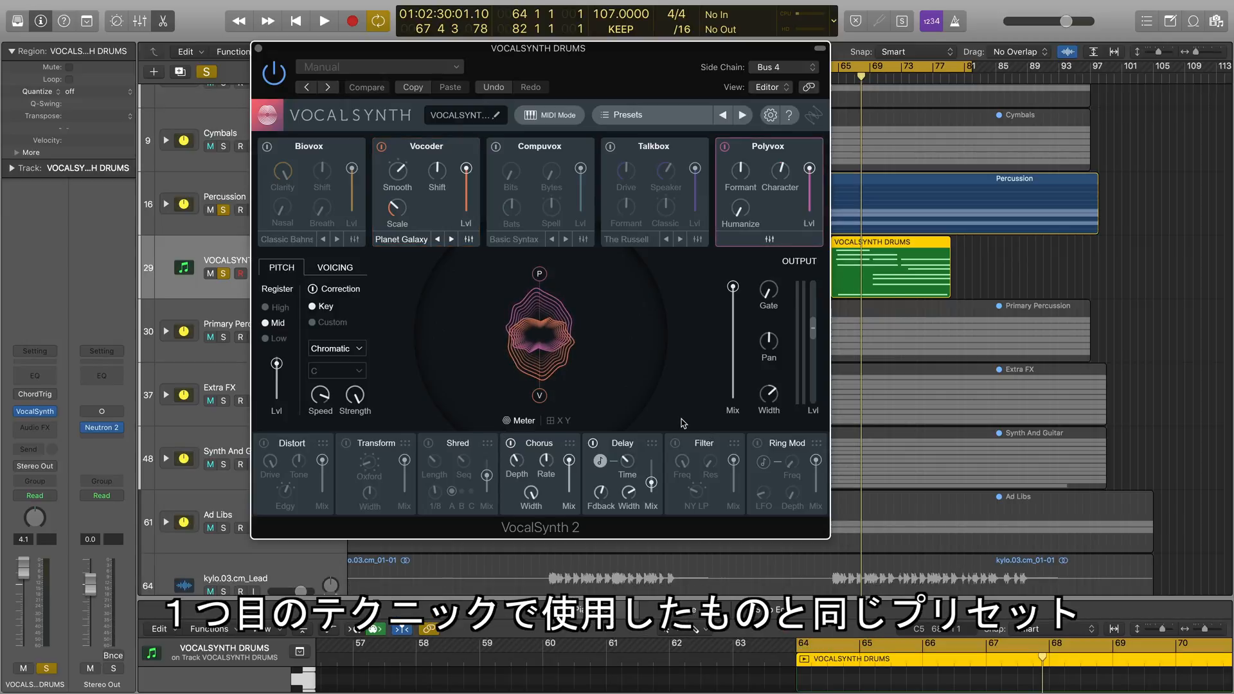
Step: Check the Searching For Symmetry preset under Clear in VocalSynth's MIDI Mode presets, then close the preset browser
click(641, 116)
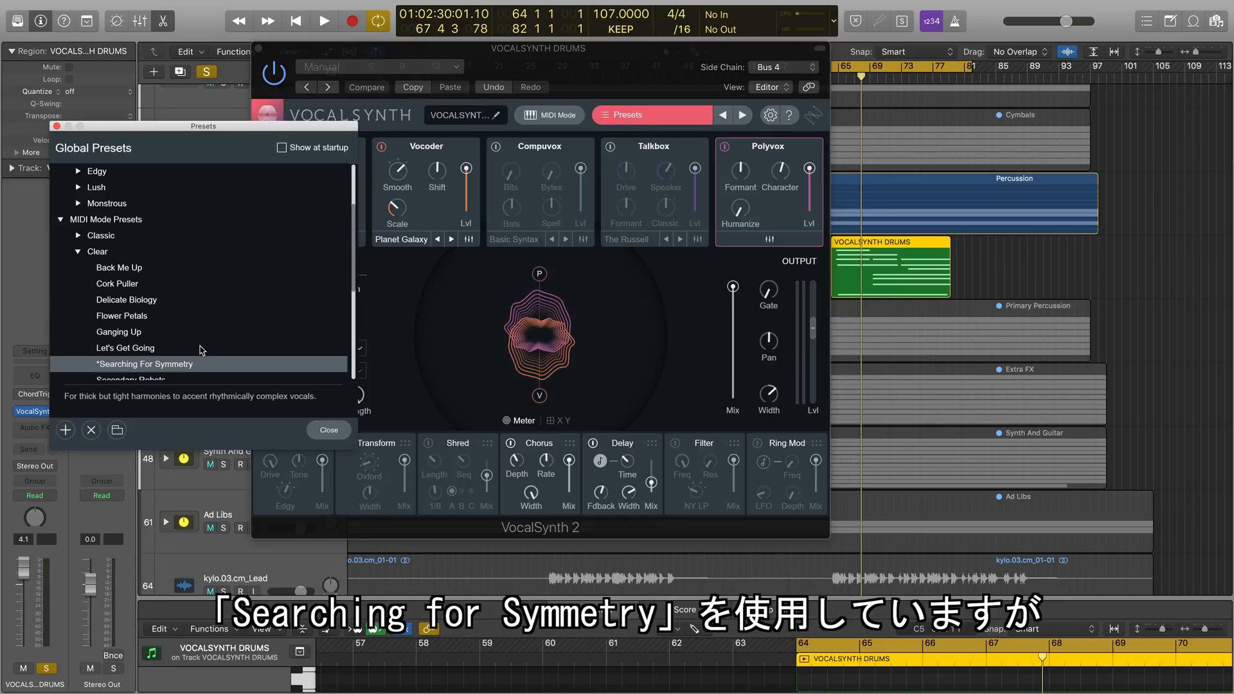
click(329, 434)
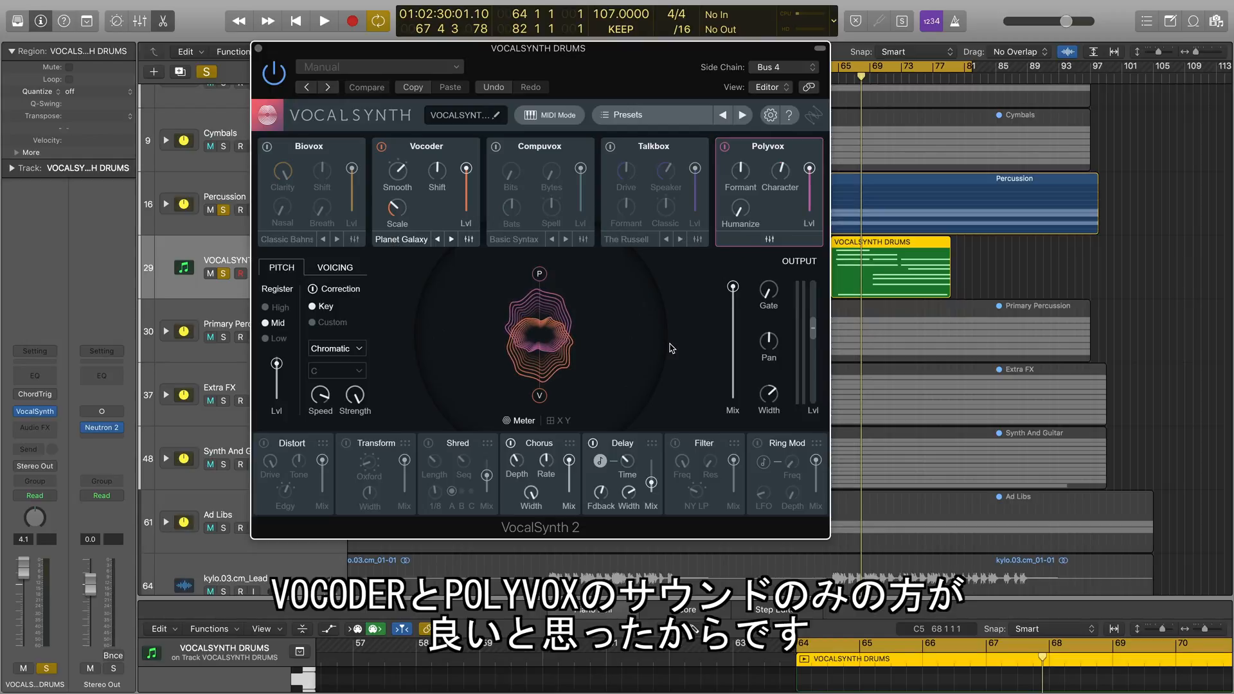
Step: Enable VocalSynth's Distort effect and compare the soloed percussion with it off and on during playback, leaving it enabled
click(264, 443)
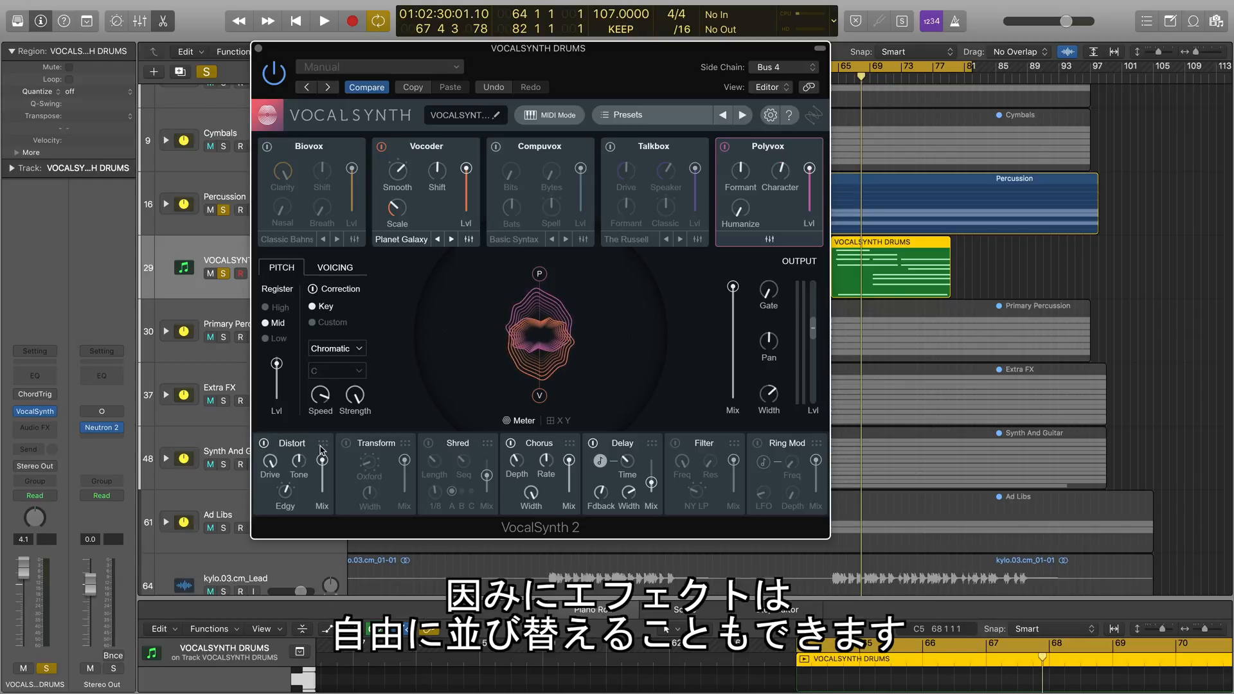
mouse_move(321, 448)
mouse_down()
mouse_move(694, 448)
mouse_move(324, 454)
mouse_up()
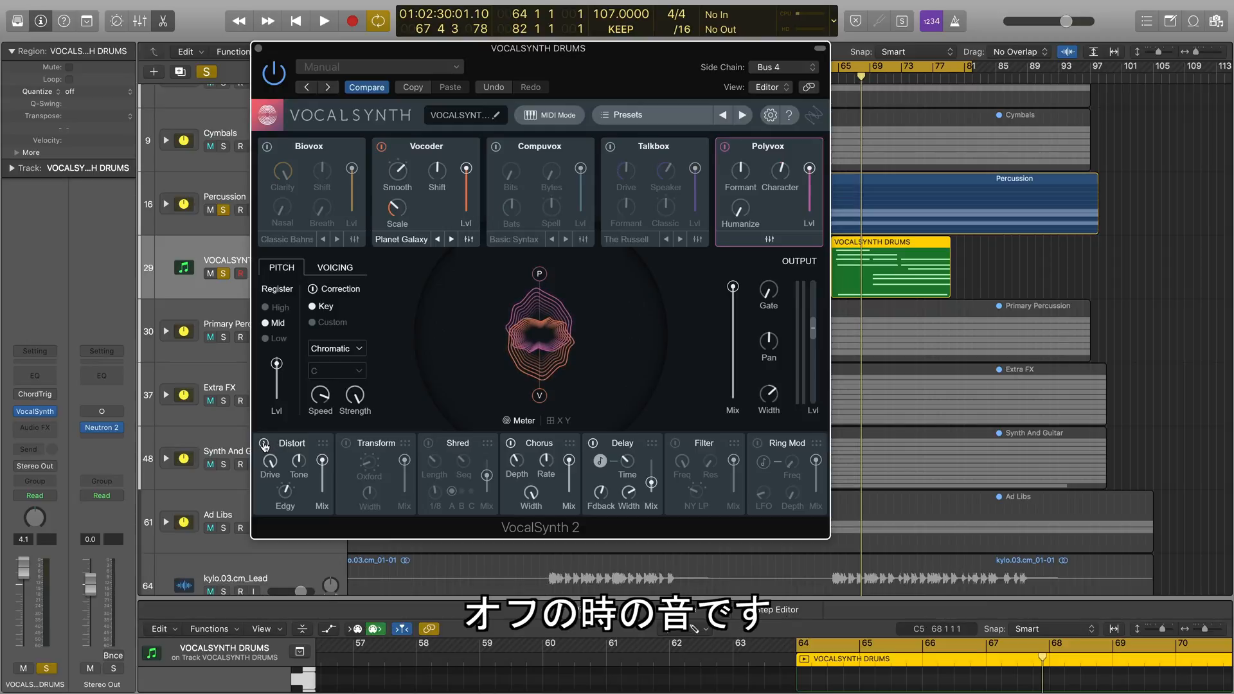
click(264, 443)
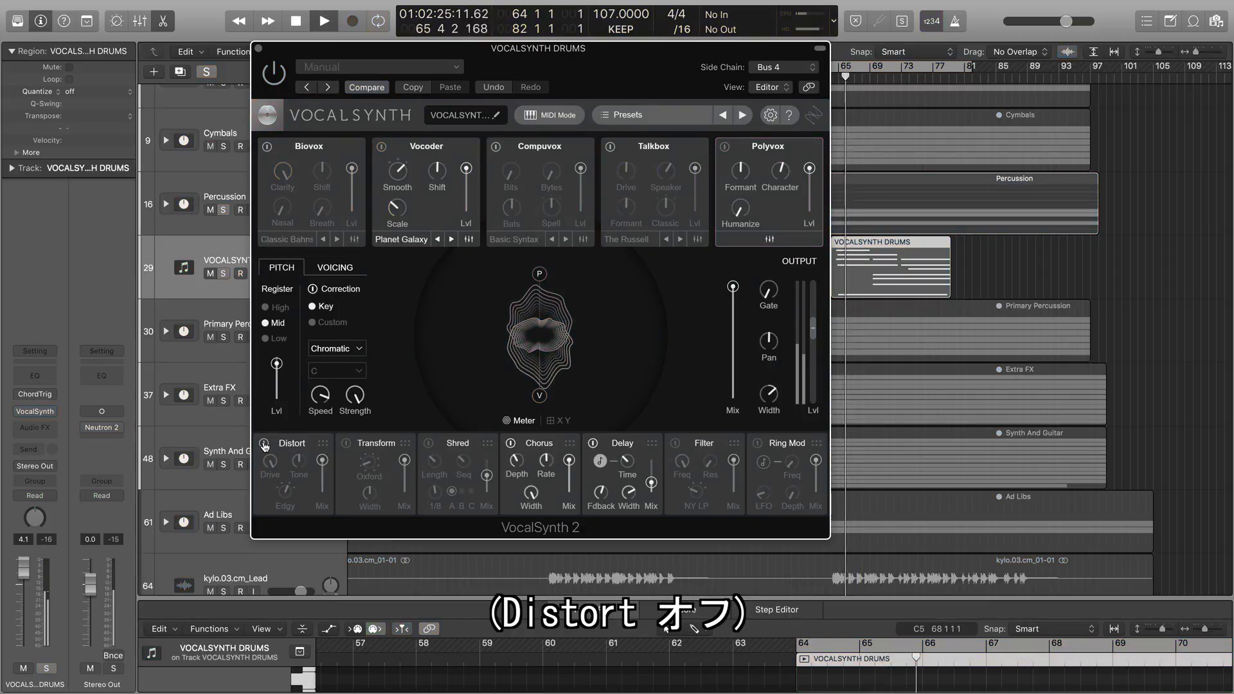
click(264, 444)
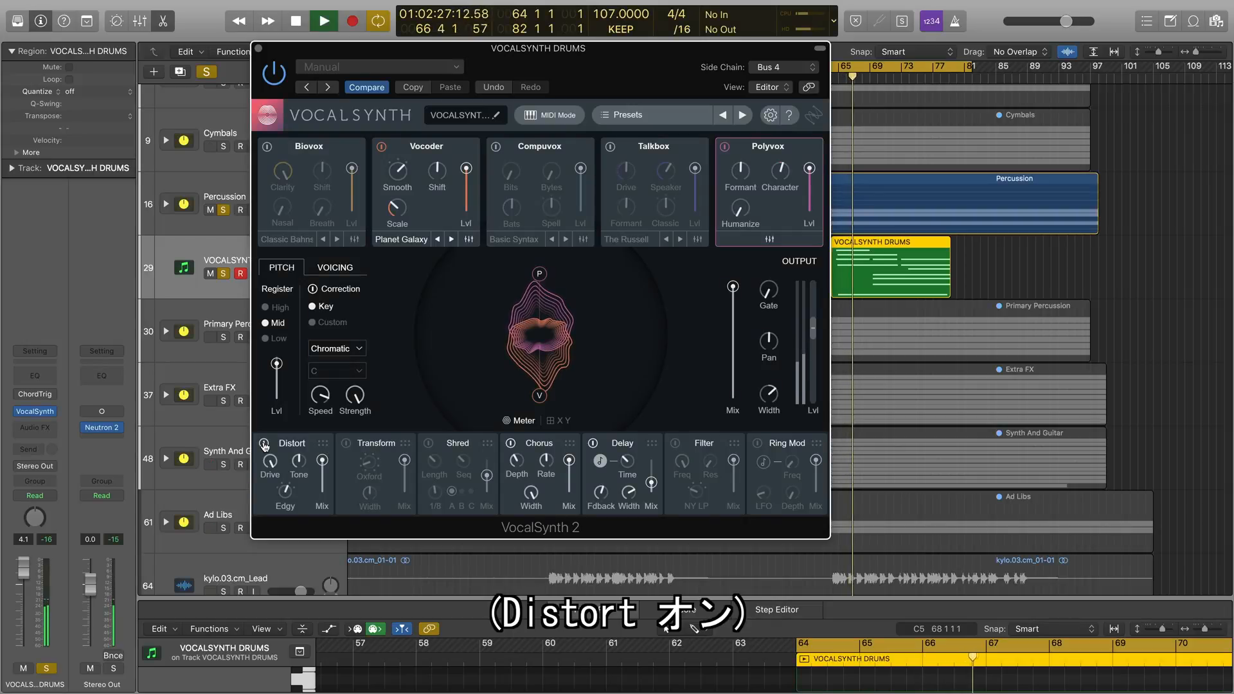
click(264, 443)
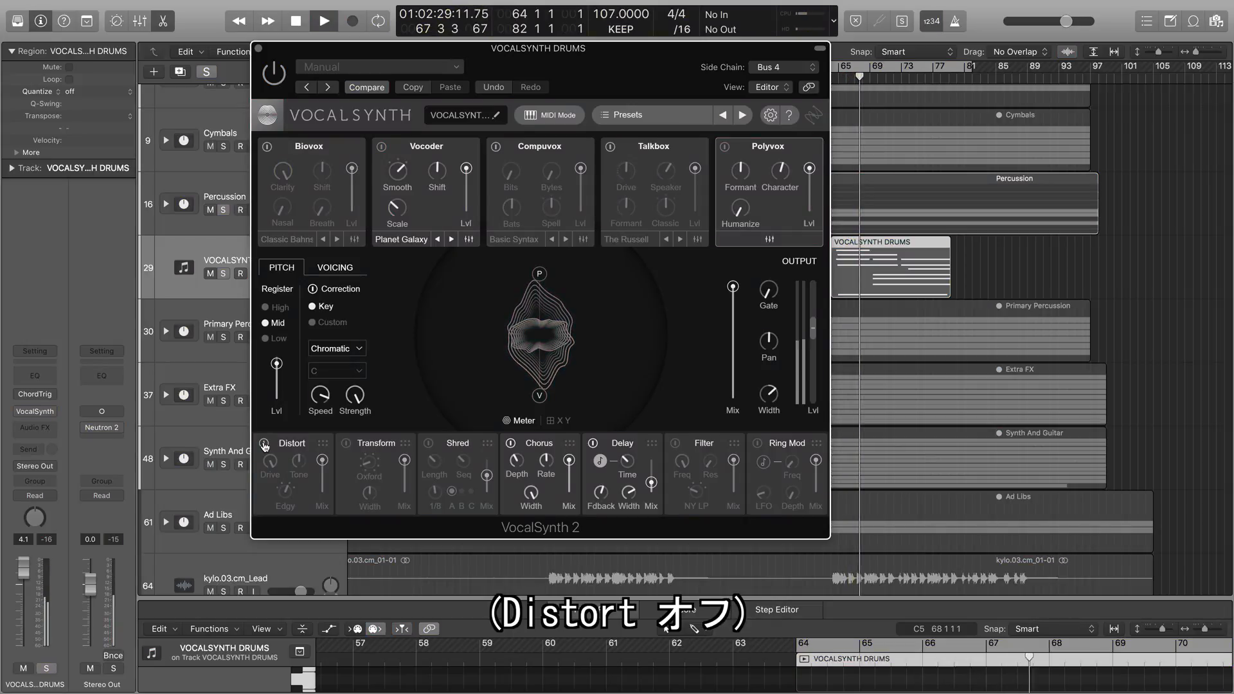
click(264, 444)
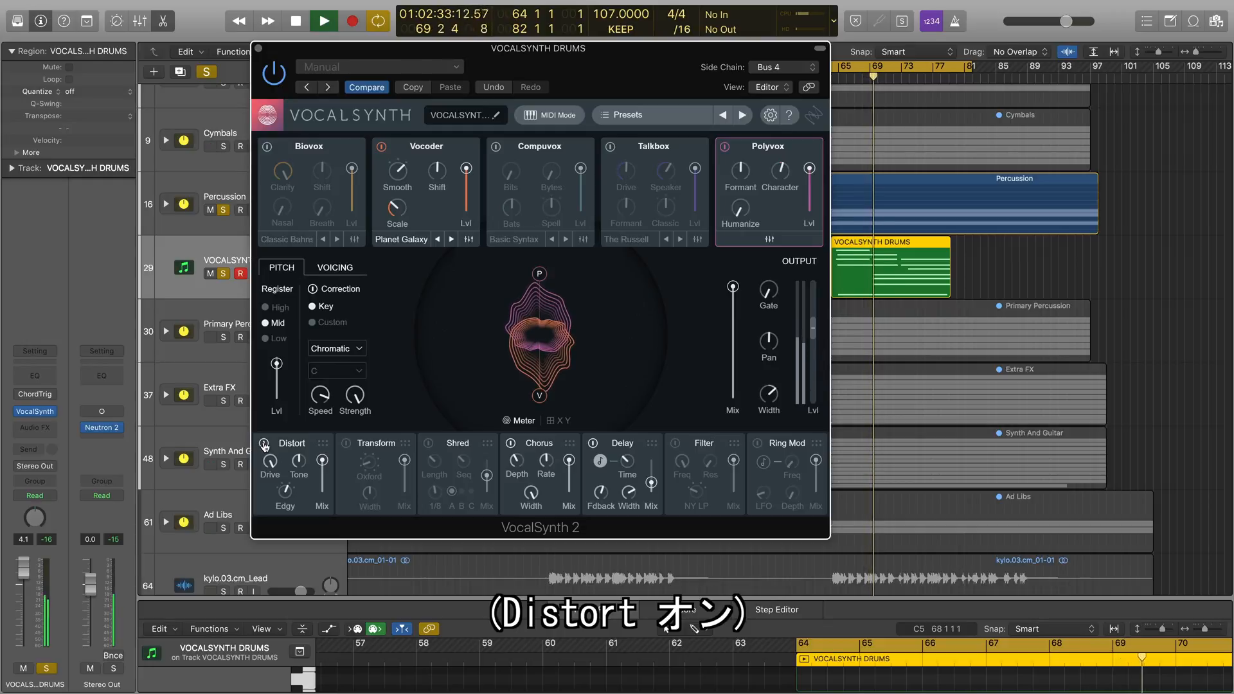
click(264, 443)
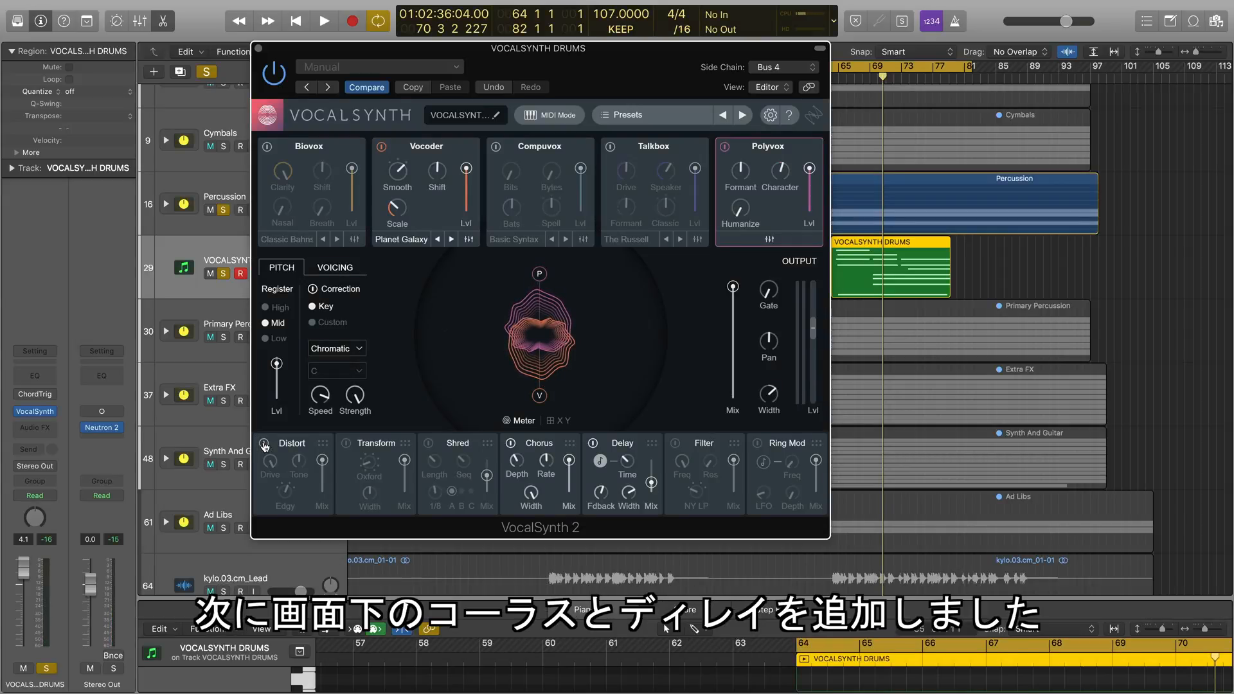
click(264, 444)
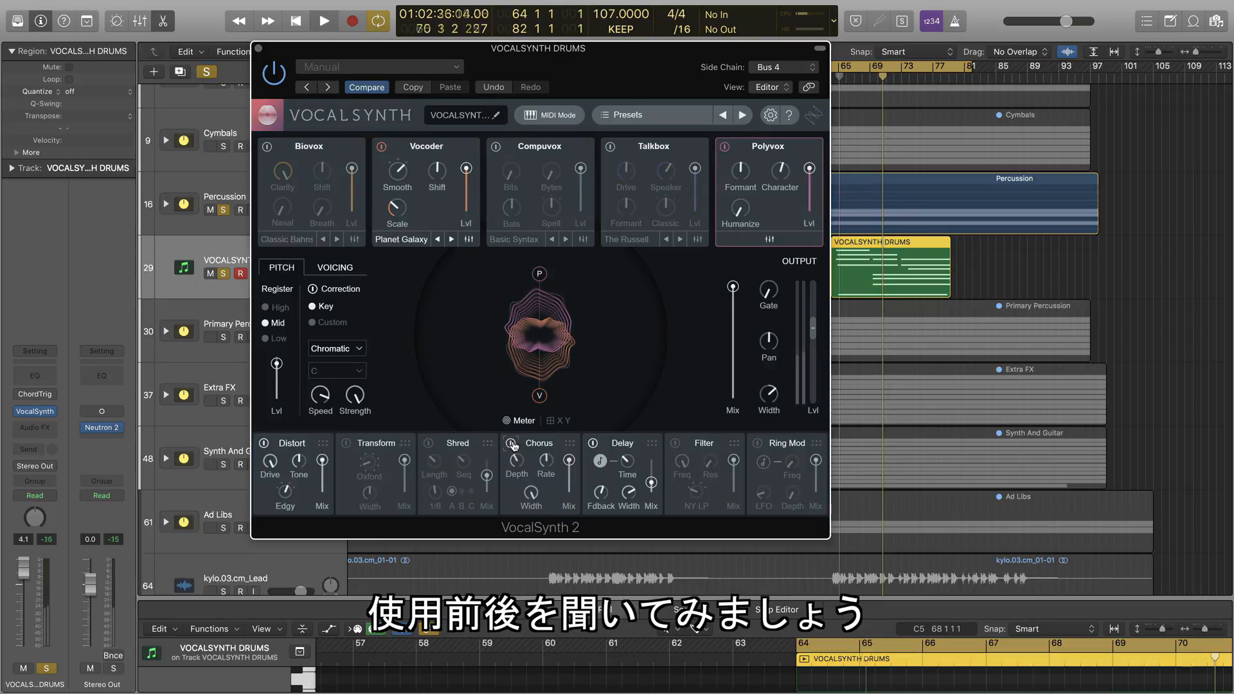
Step: Compare the soloed percussion with VocalSynth's Chorus effect off and on, leaving Chorus enabled and playback stopped
click(513, 443)
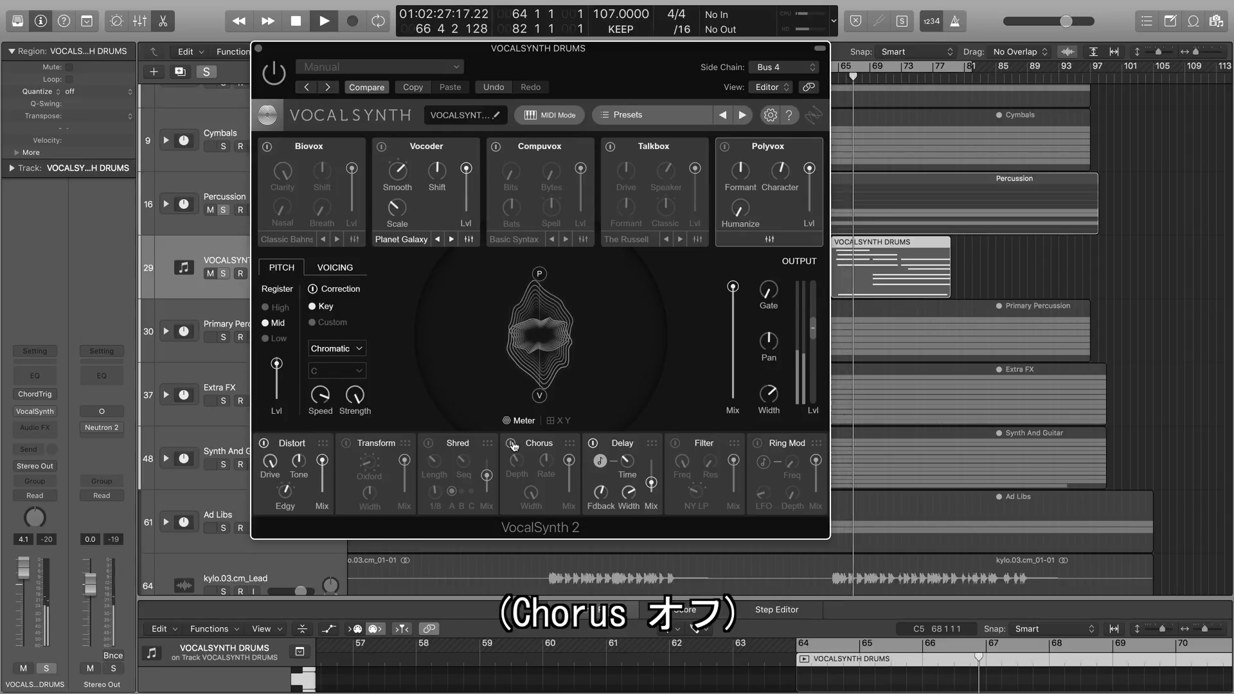
click(512, 443)
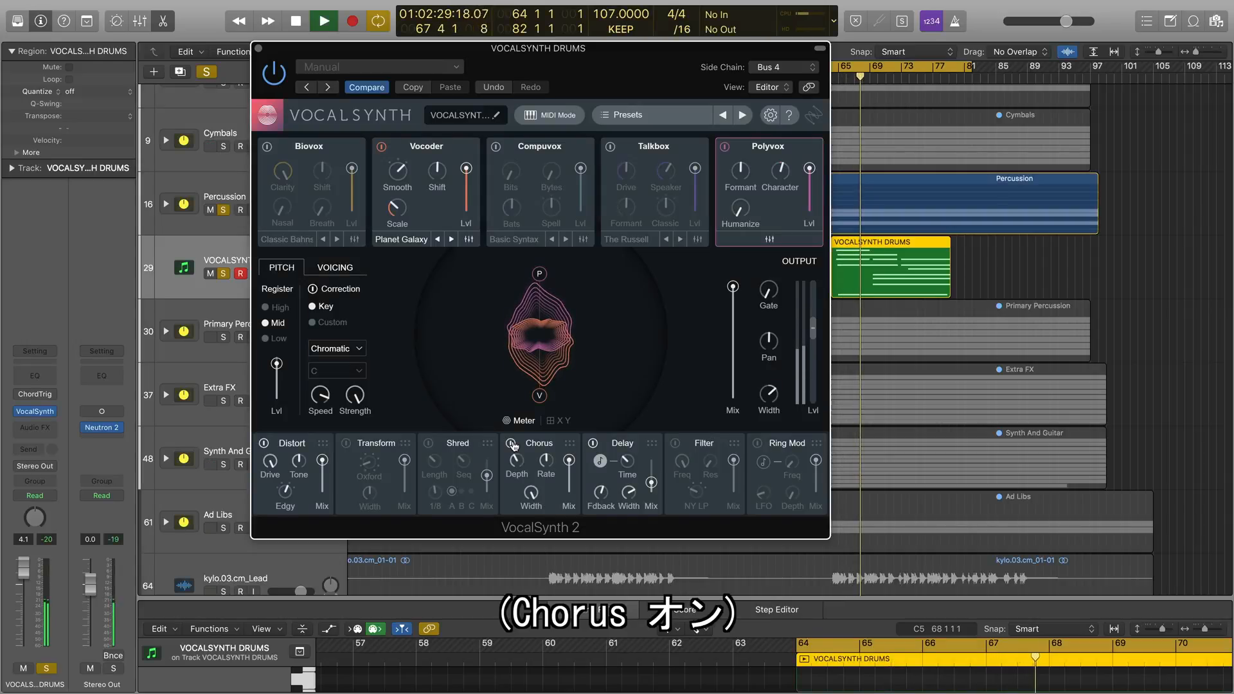
click(512, 443)
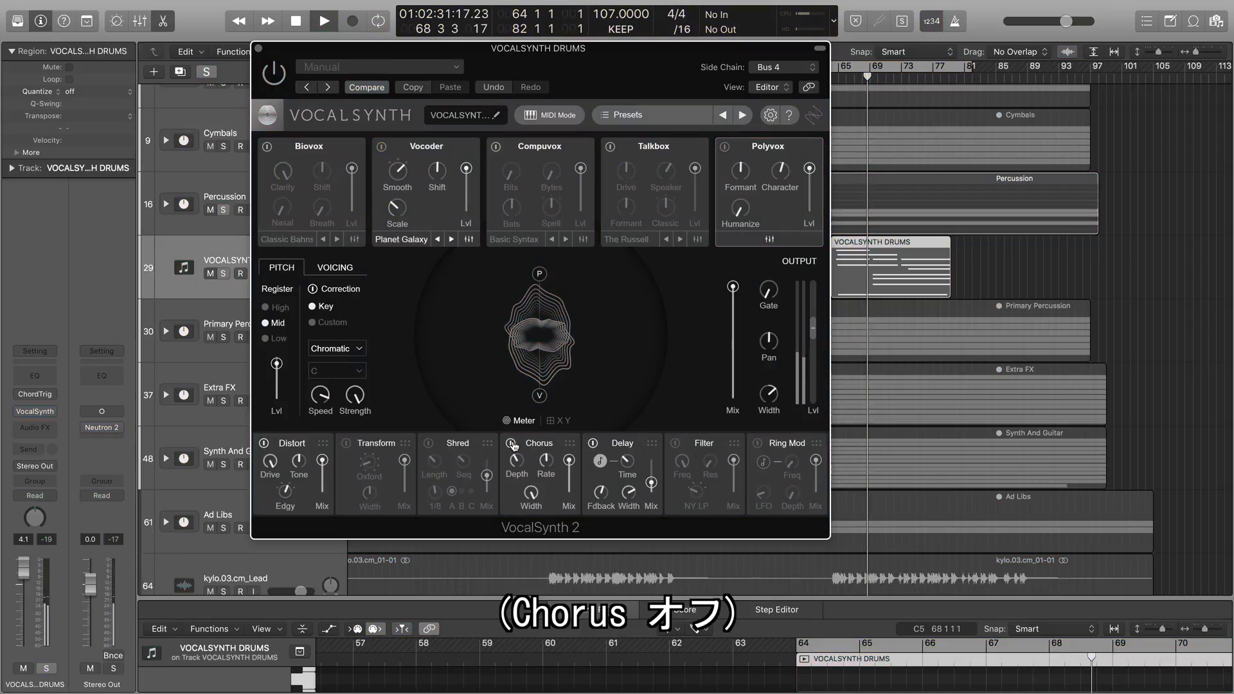
click(511, 443)
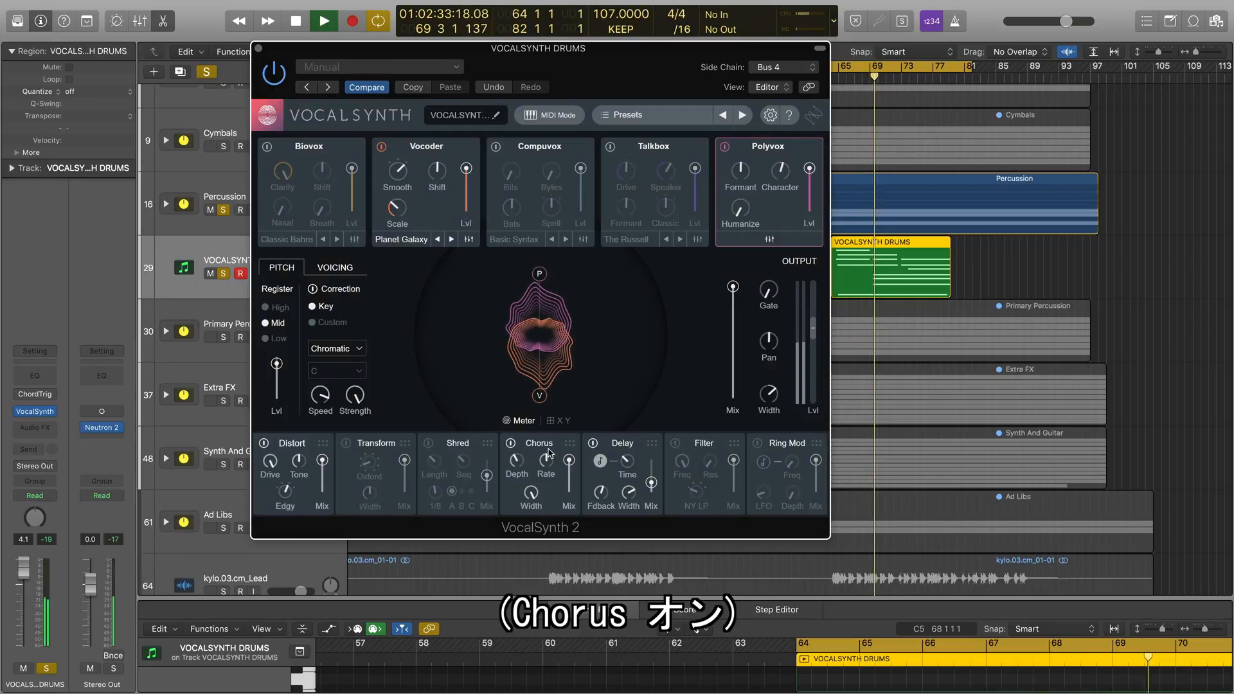
key(space)
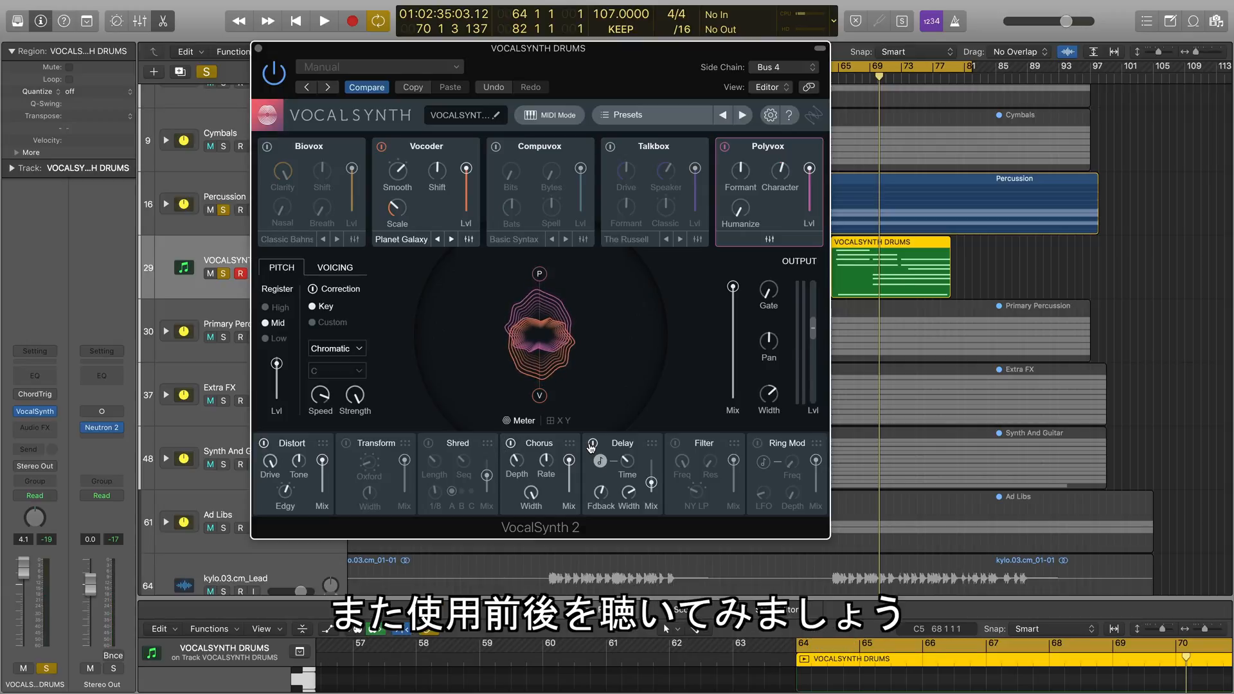
Step: Play the soloed percussion with VocalSynth's Delay effect off and on, leaving Delay enabled
click(591, 448)
key(space)
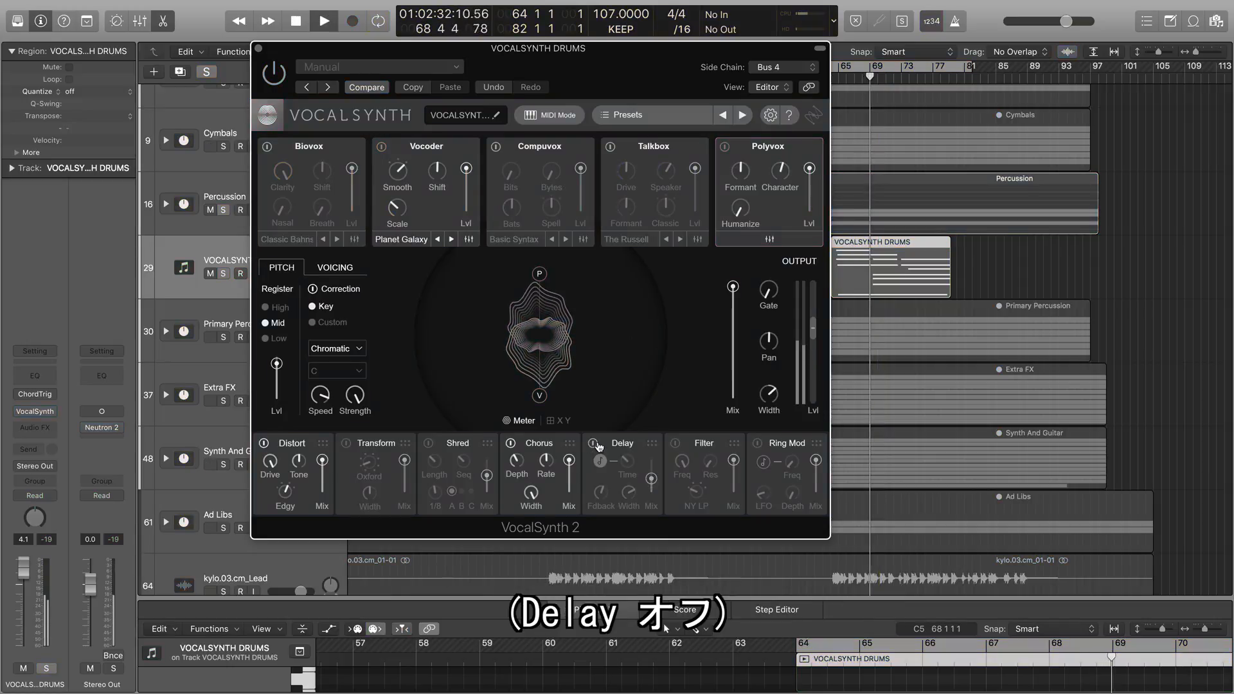
click(597, 448)
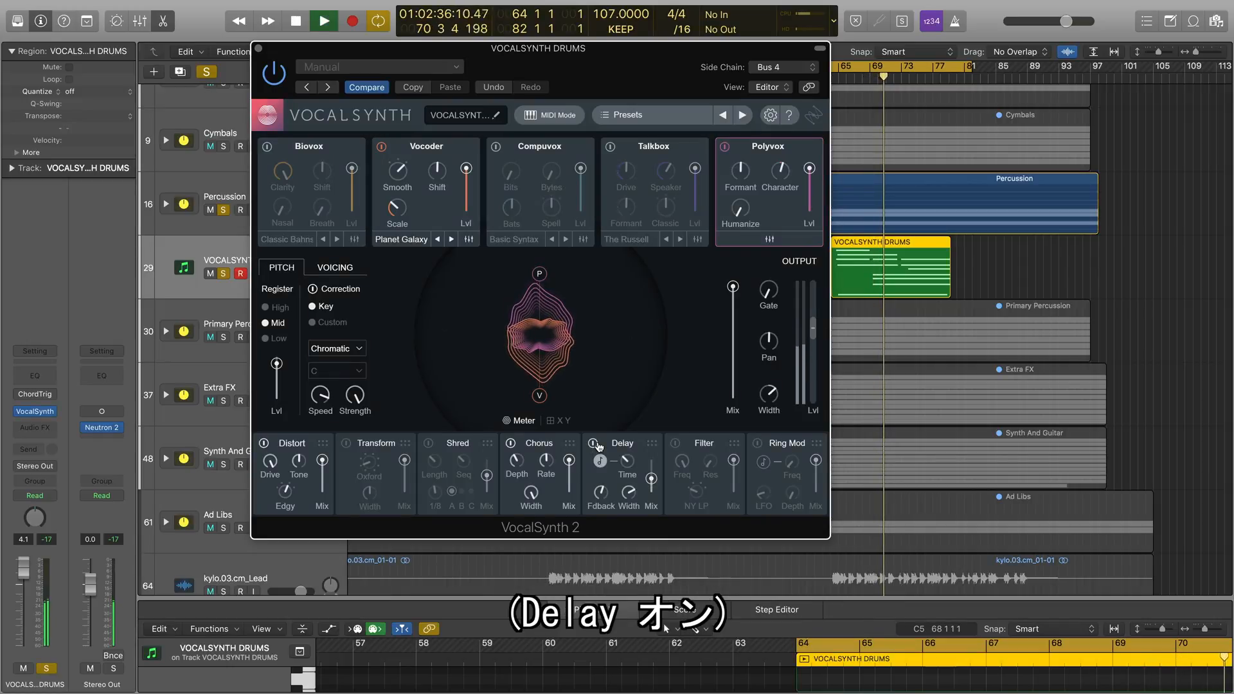
Step: Clear all track solos and play the VocalSynth-processed percussion within the full mix
click(206, 71)
key(space)
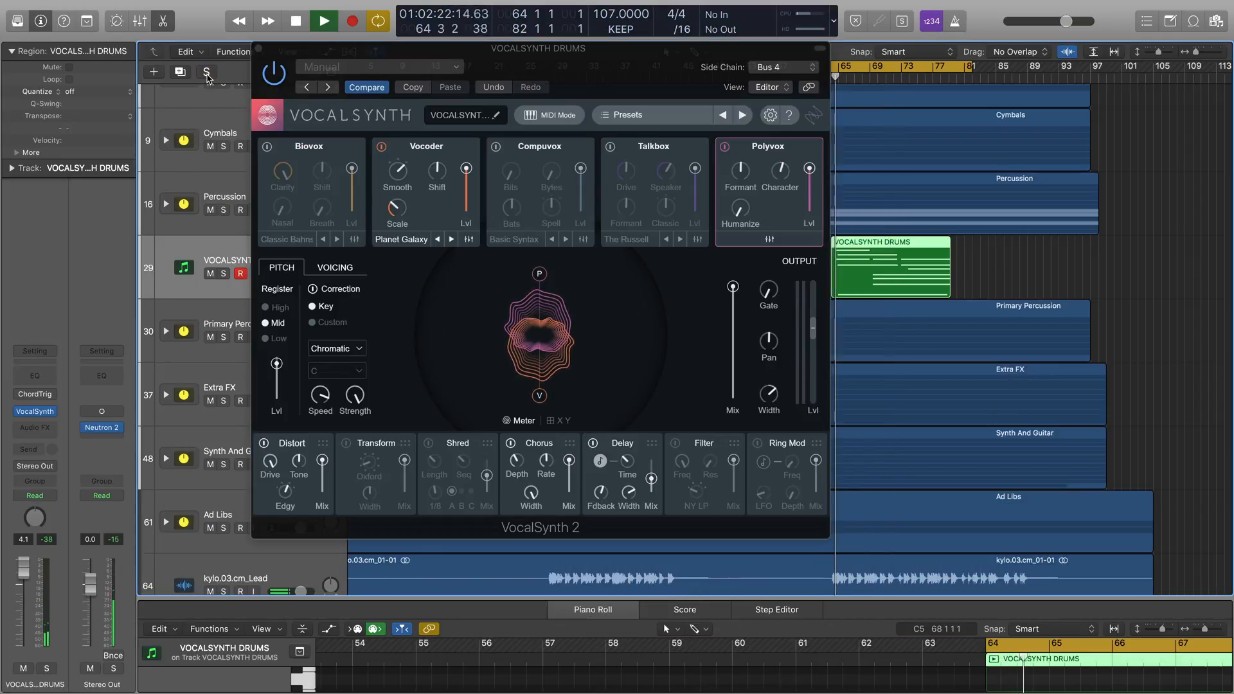